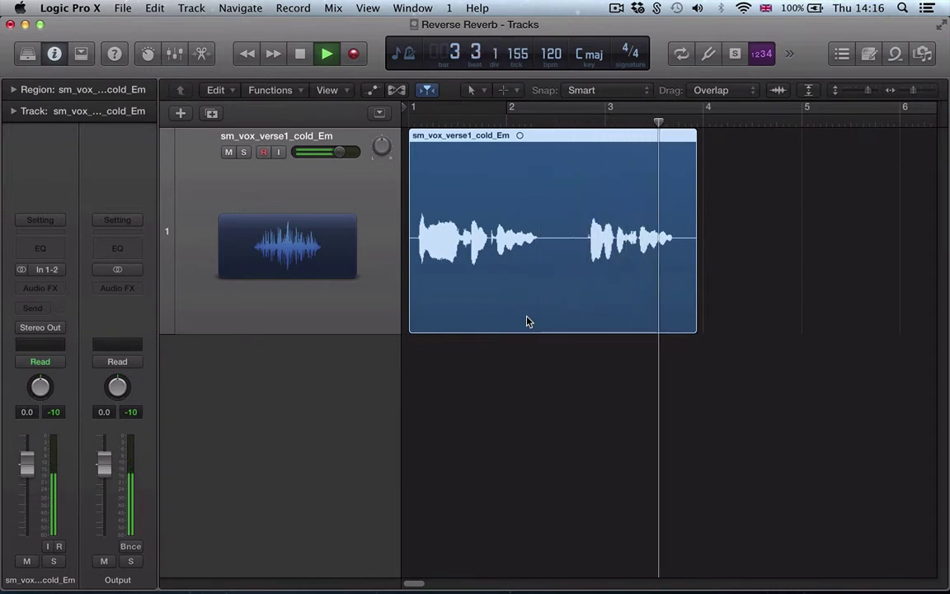
Stop playback and insert the stereo ValhallaVintageVerb plug-in on the vocal track's first audio effect slot
key(space)
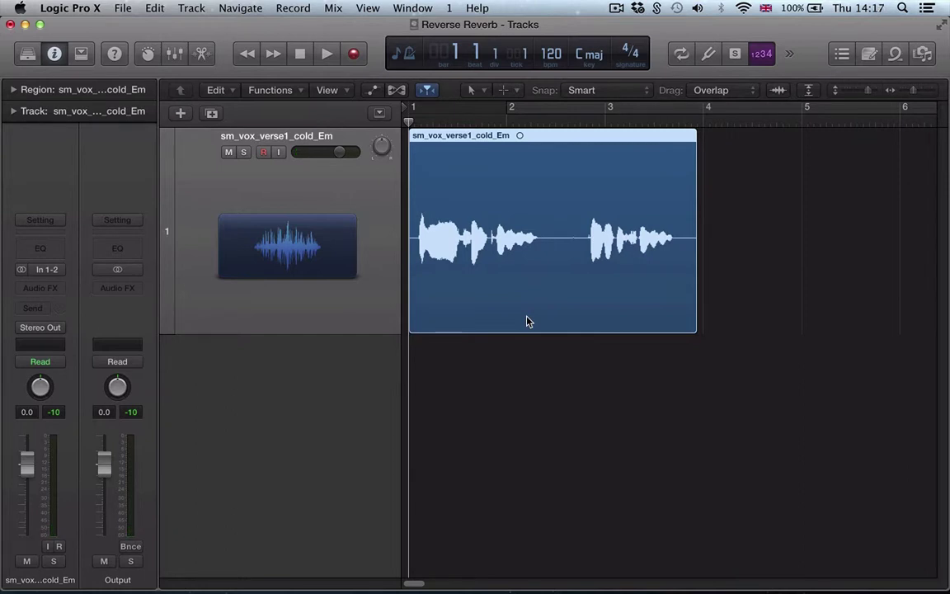
click(39, 286)
mouse_move(56, 483)
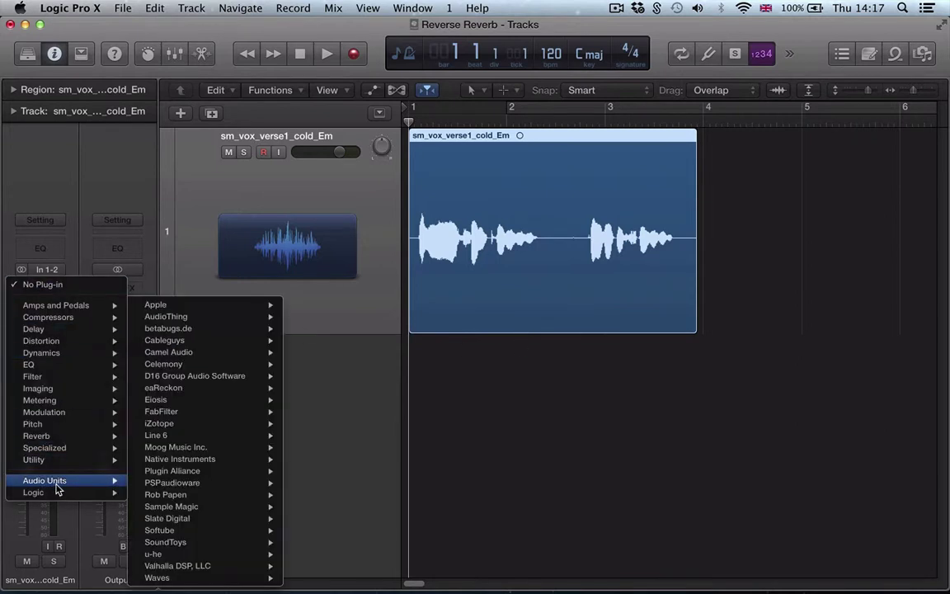
mouse_move(186, 548)
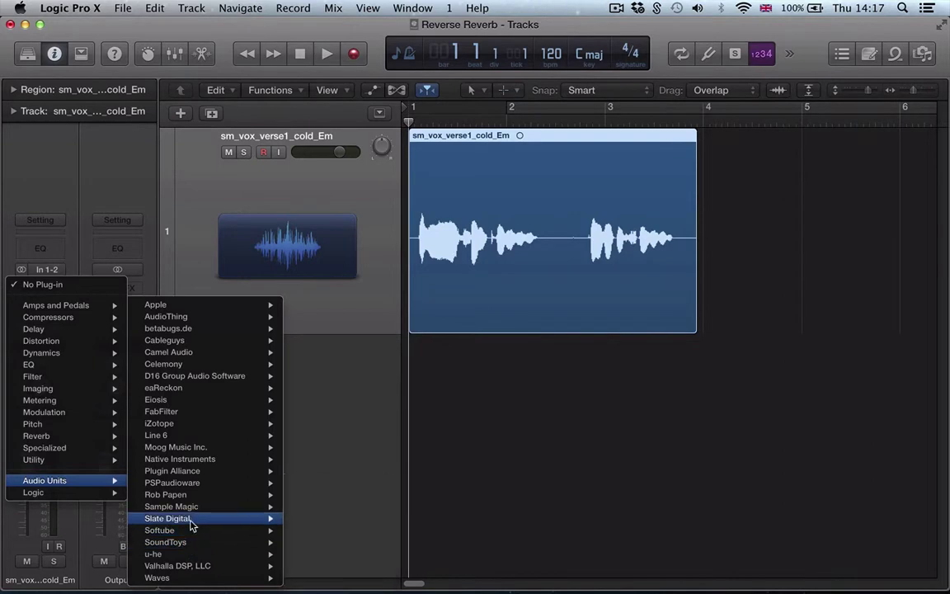
mouse_move(191, 522)
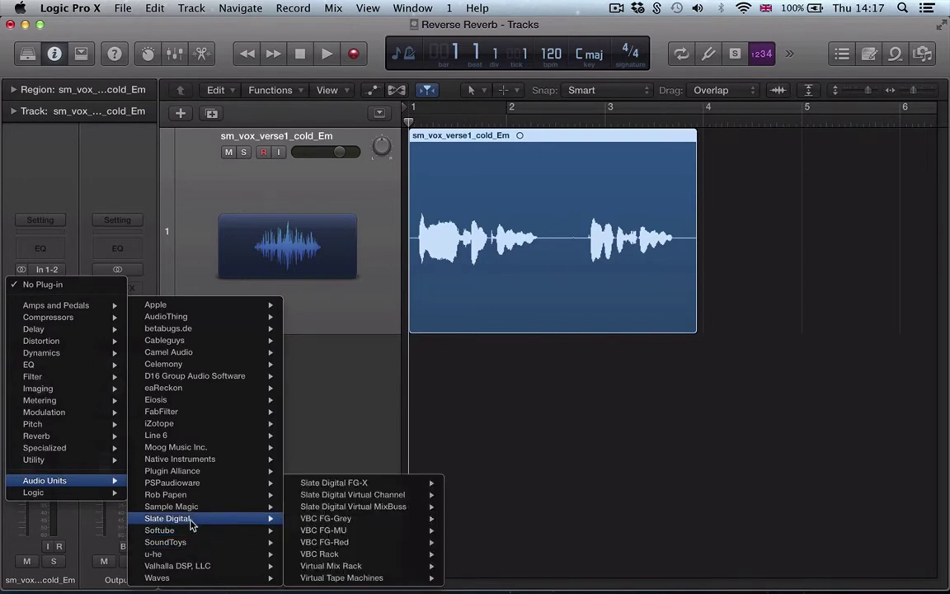
mouse_move(249, 568)
mouse_move(351, 569)
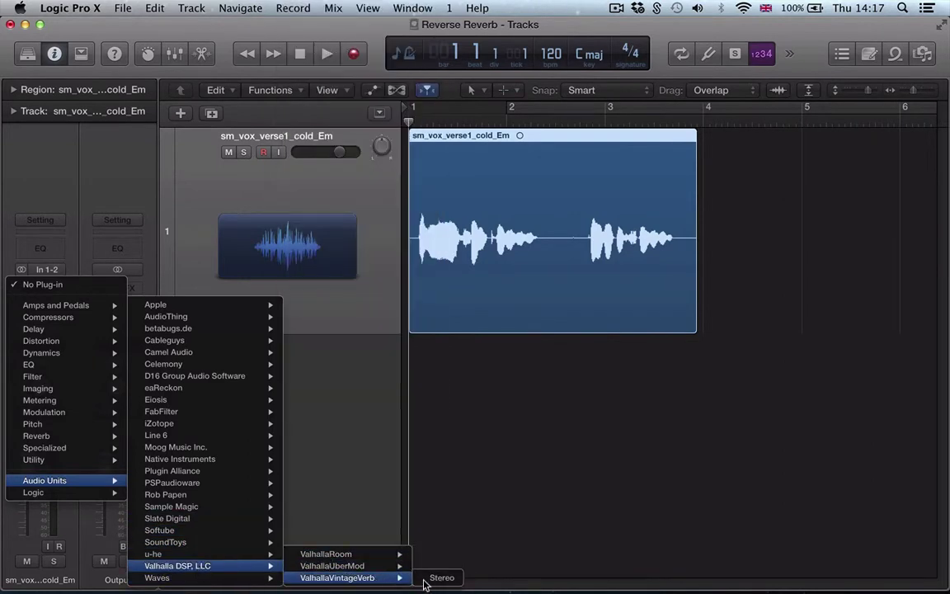
click(435, 577)
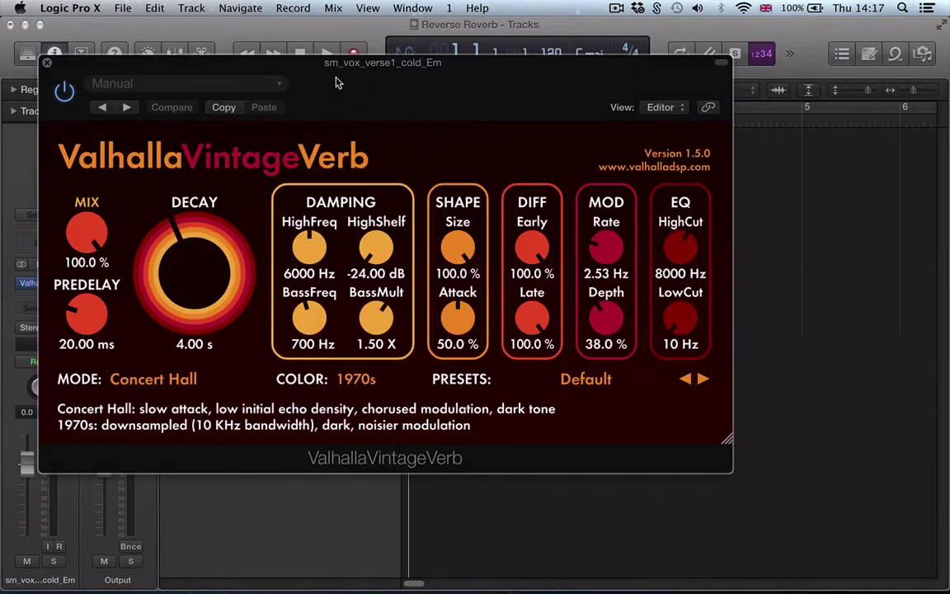
drag(336, 83, 413, 90)
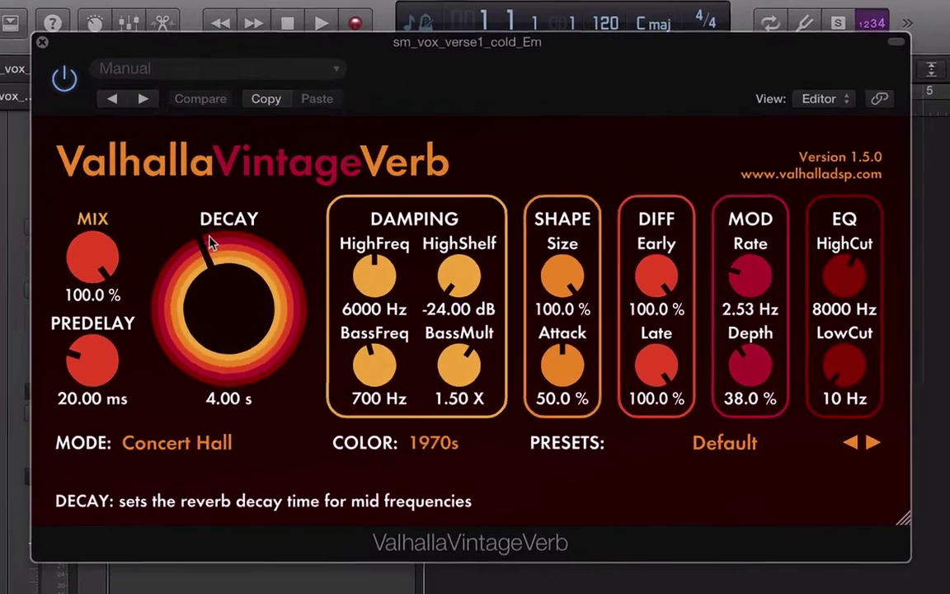
Lower the reverb's Mix to 29.6 % and audition the vocal with the effect
drag(105, 289, 96, 436)
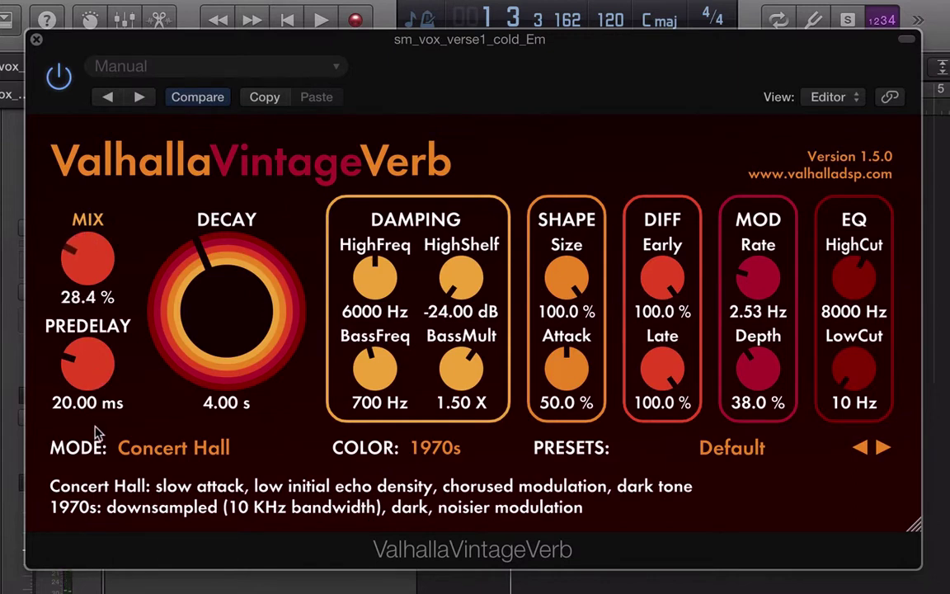
key(space)
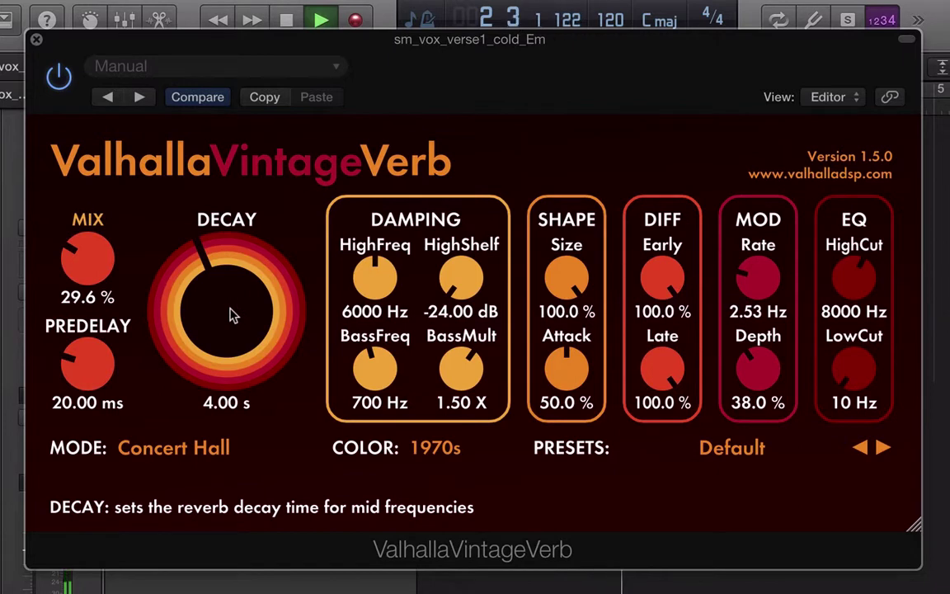
key(super+w)
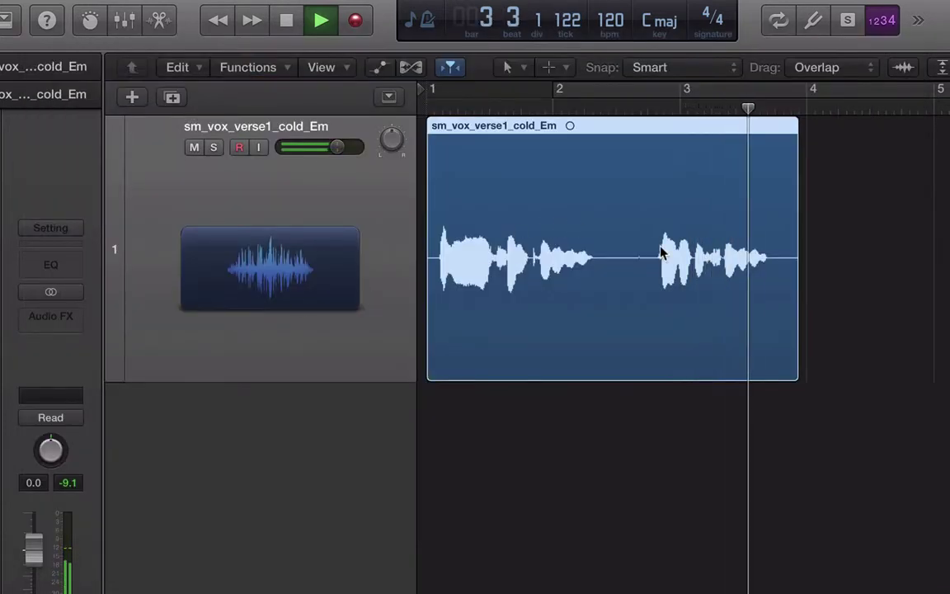
key(space)
Audition the reverb tail with a temporary cycle range over bars 3 to 8, ending with cycling off and the playhead at the start
key(v)
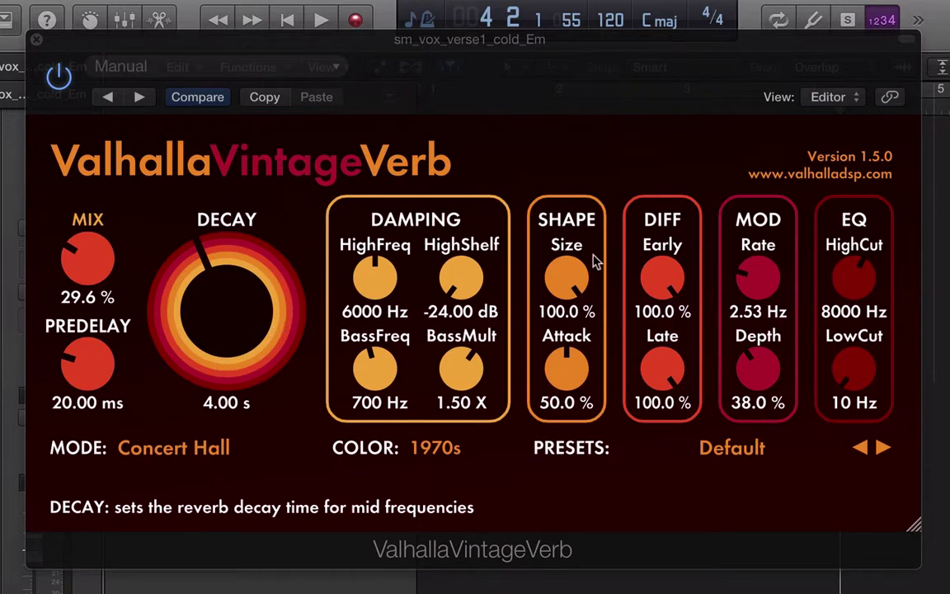
key(v)
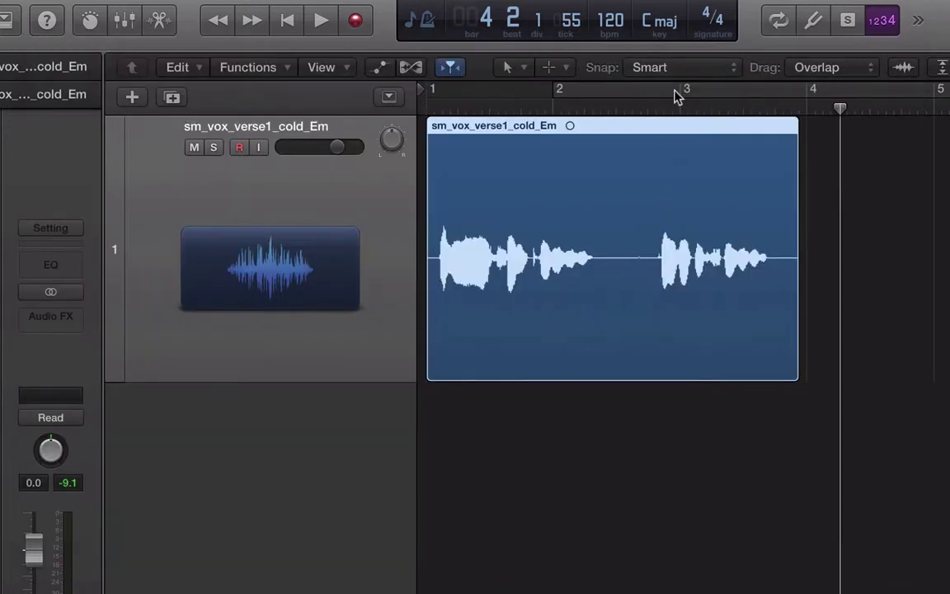
drag(674, 94, 948, 152)
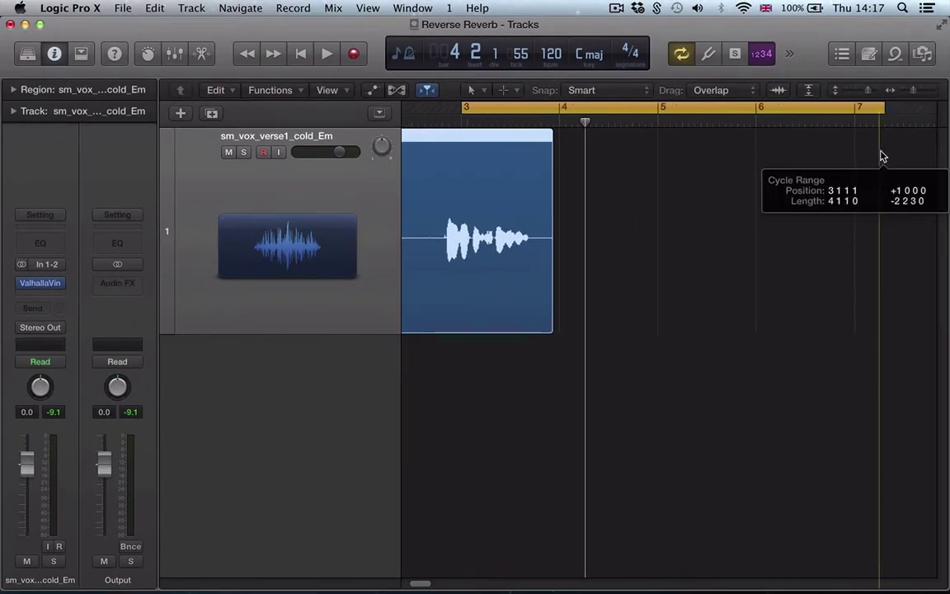
drag(882, 156, 821, 153)
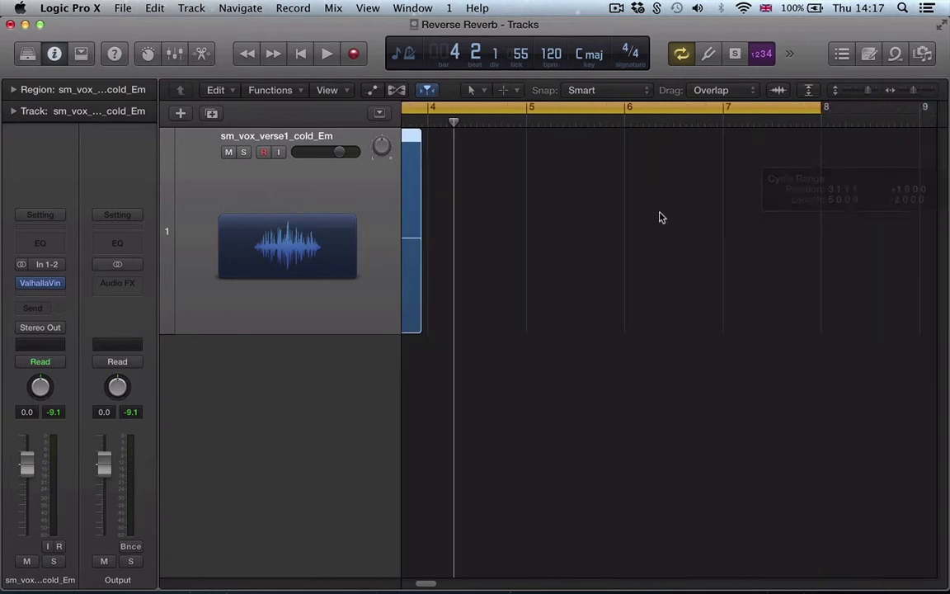
scroll(541, 255, left, 3)
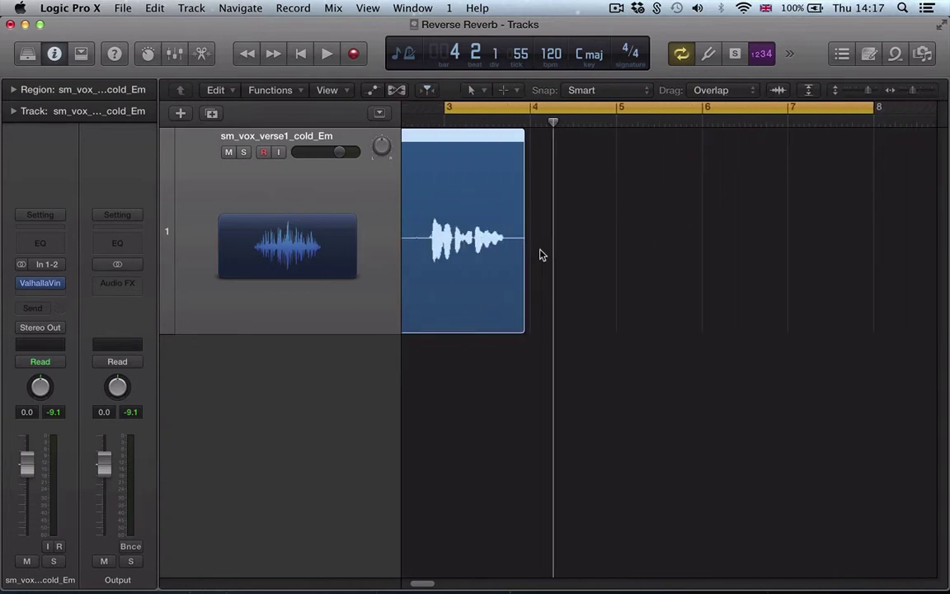
key(space)
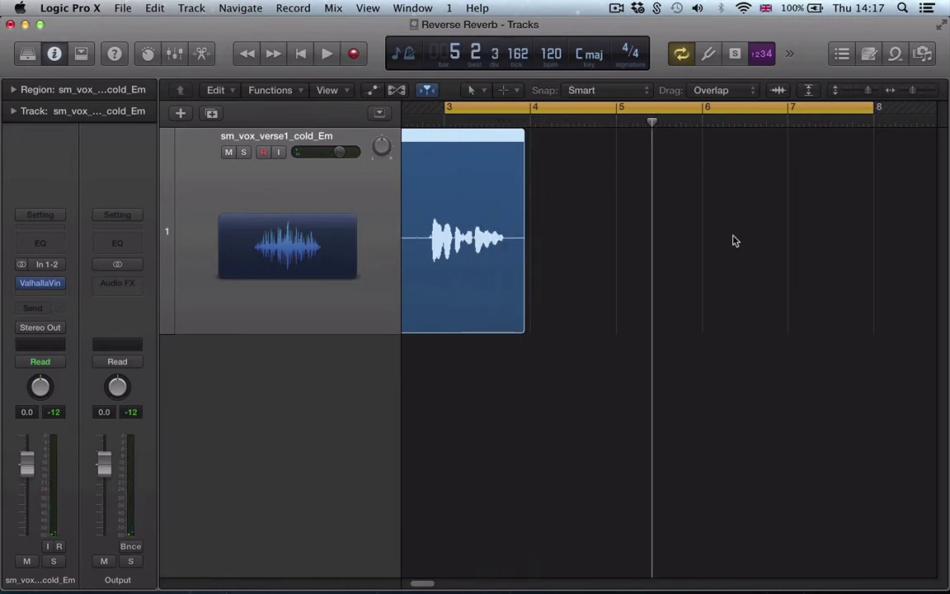
key(space)
key(c)
key(Return)
Set the reverb's EQ HighCut to 12600 Hz and LowCut to 470 Hz, and audition the vocal
key(v)
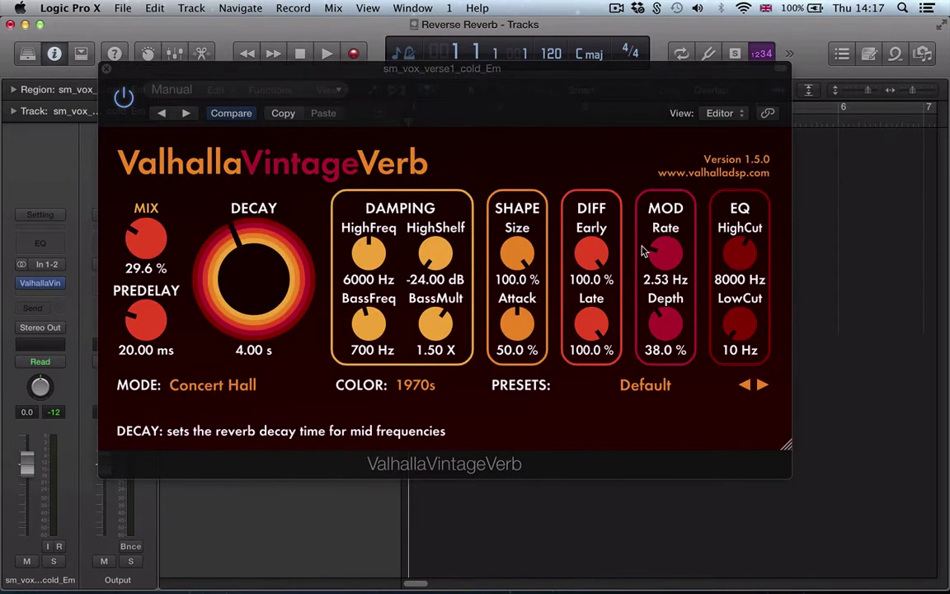
drag(739, 271, 739, 236)
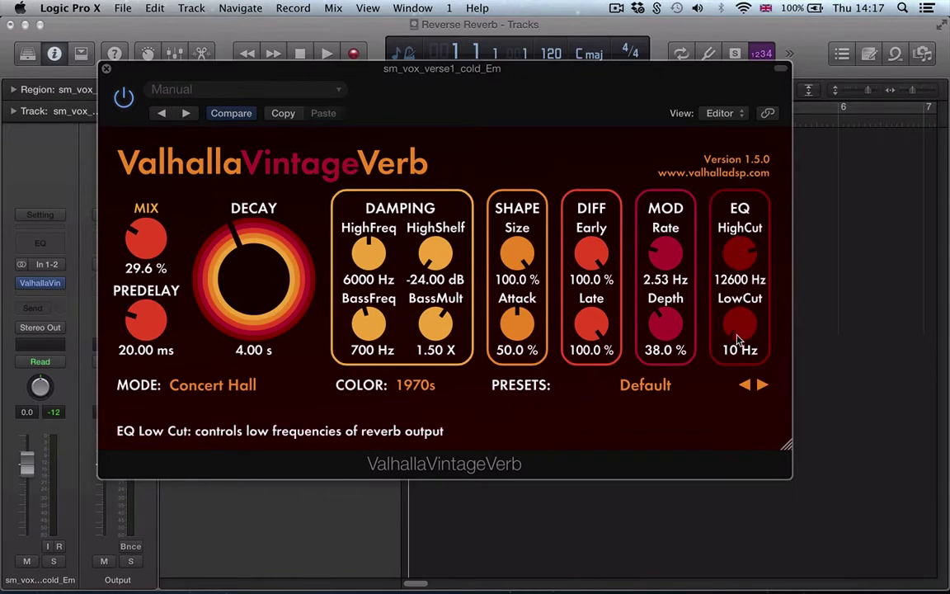
drag(739, 335, 736, 300)
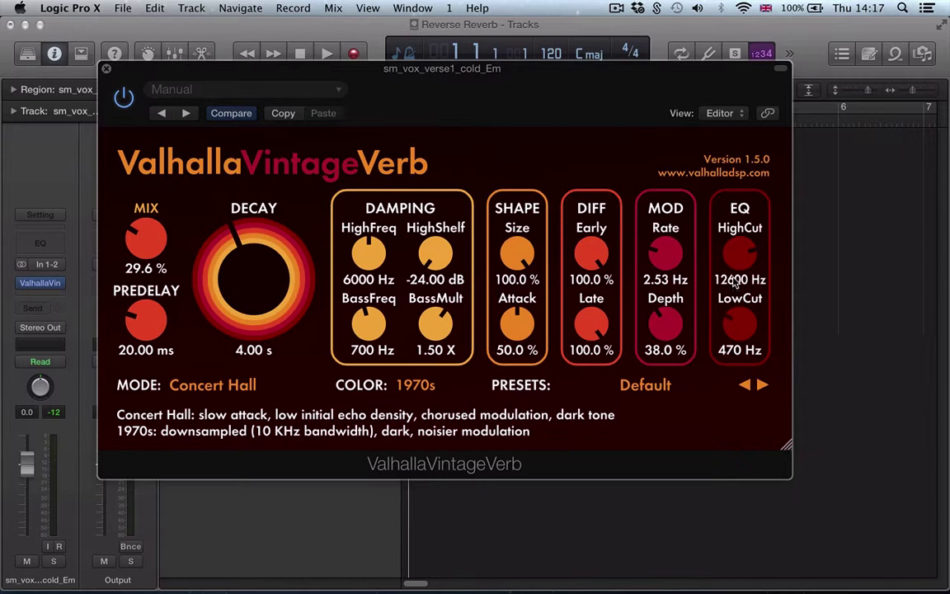
key(space)
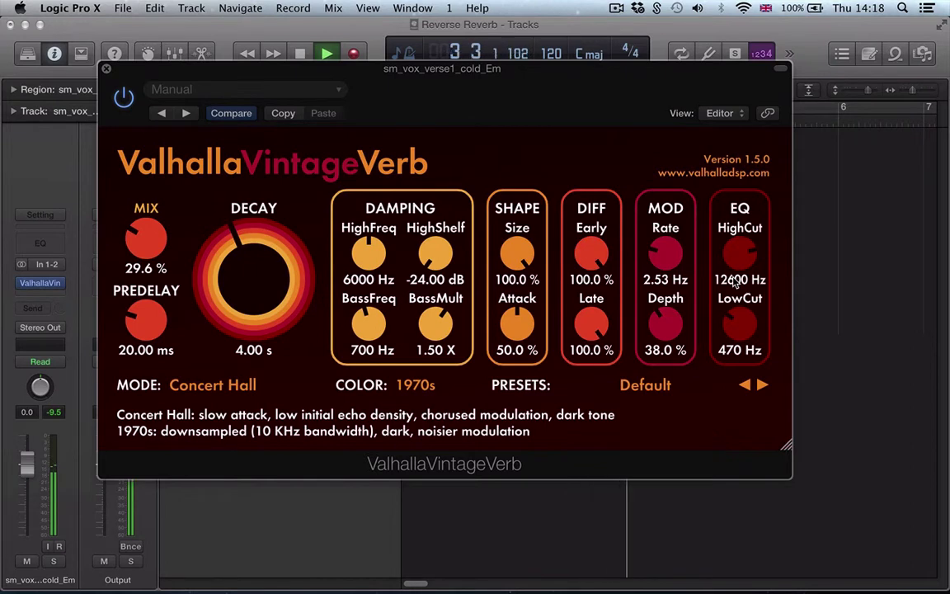
key(space)
key(super+w)
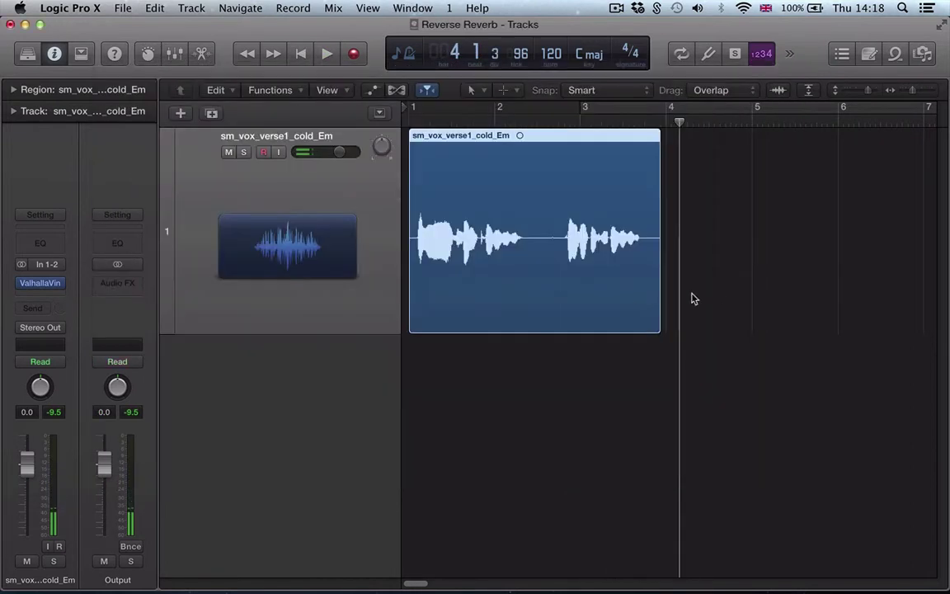
Reverse the vocal's audio file in an enlarged audio file editor
click(582, 382)
double_click(519, 255)
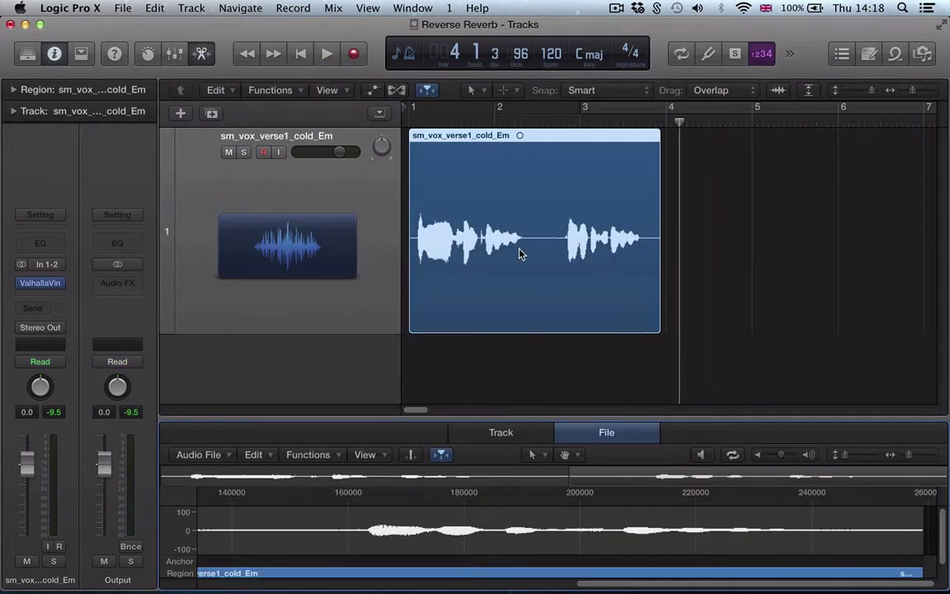
drag(415, 417, 416, 262)
click(309, 304)
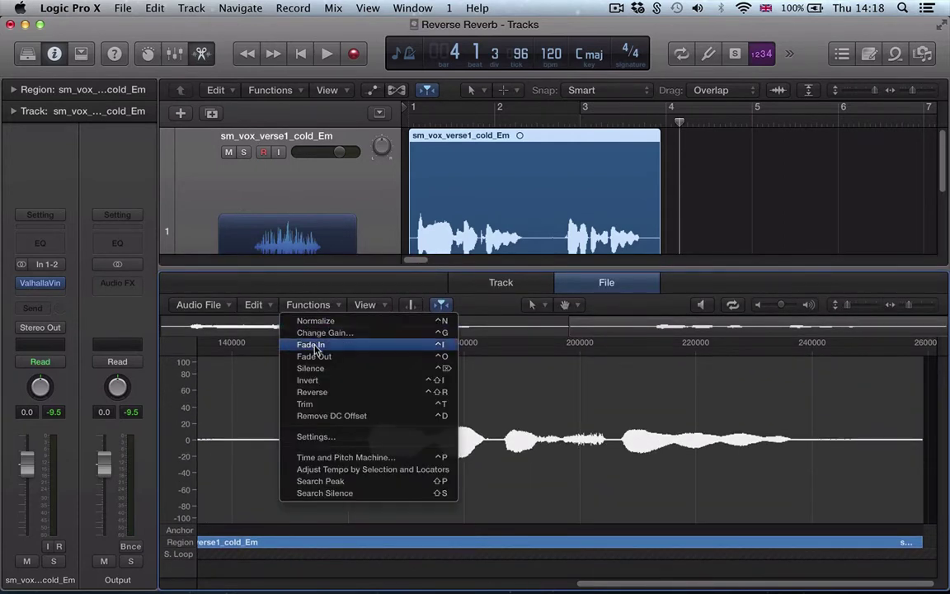
click(313, 392)
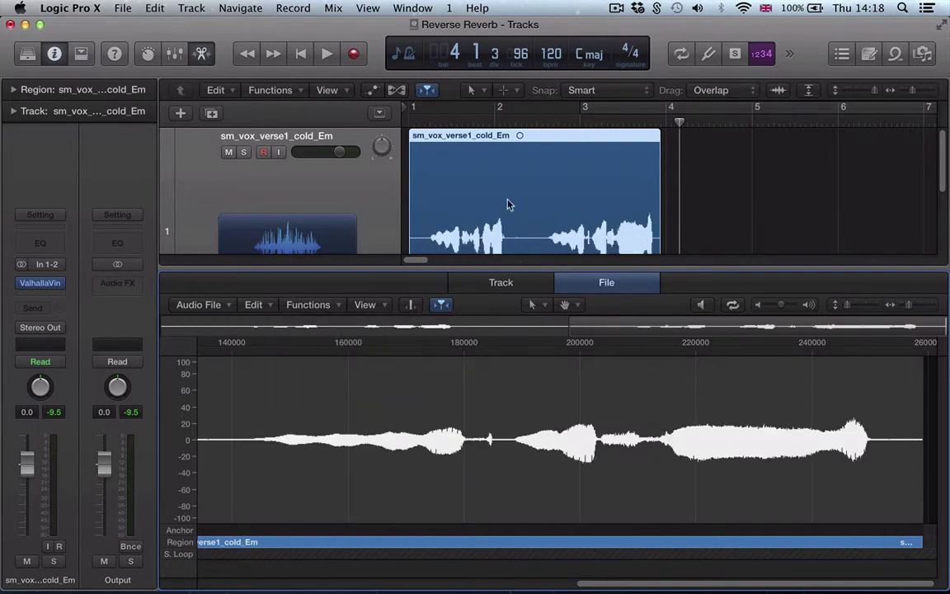
Audition the reversed vocal's reverb tail and close the audio editor
key(space)
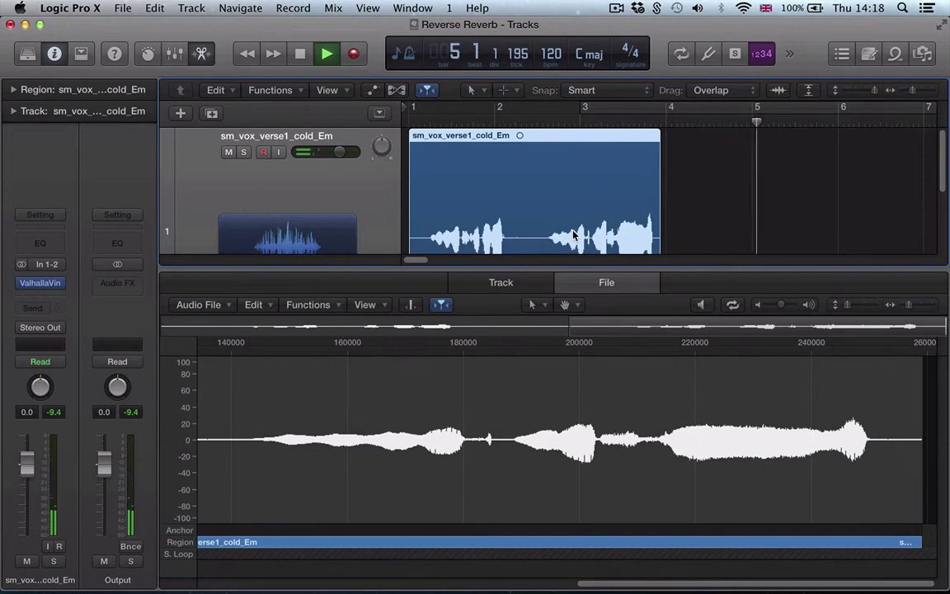
key(space)
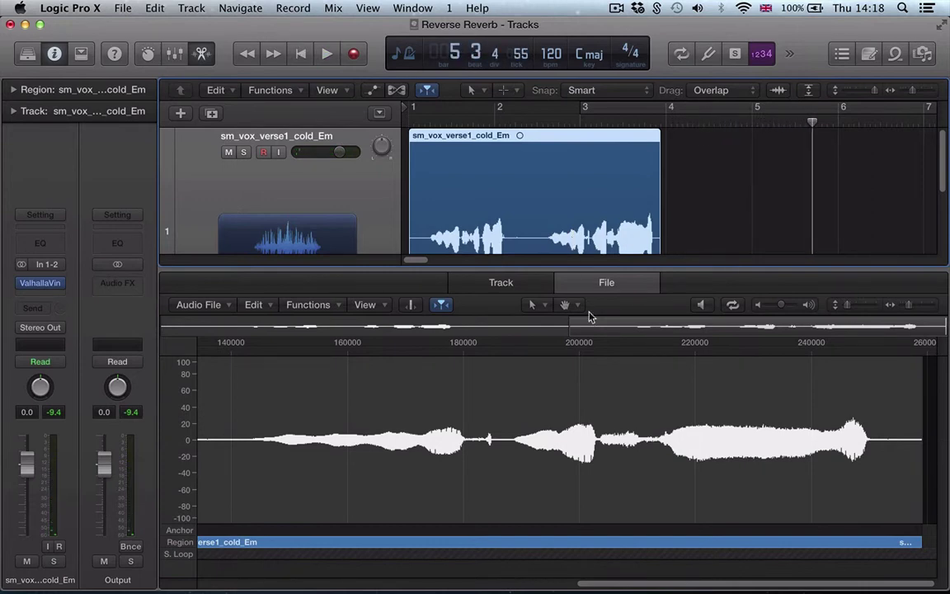
key(e)
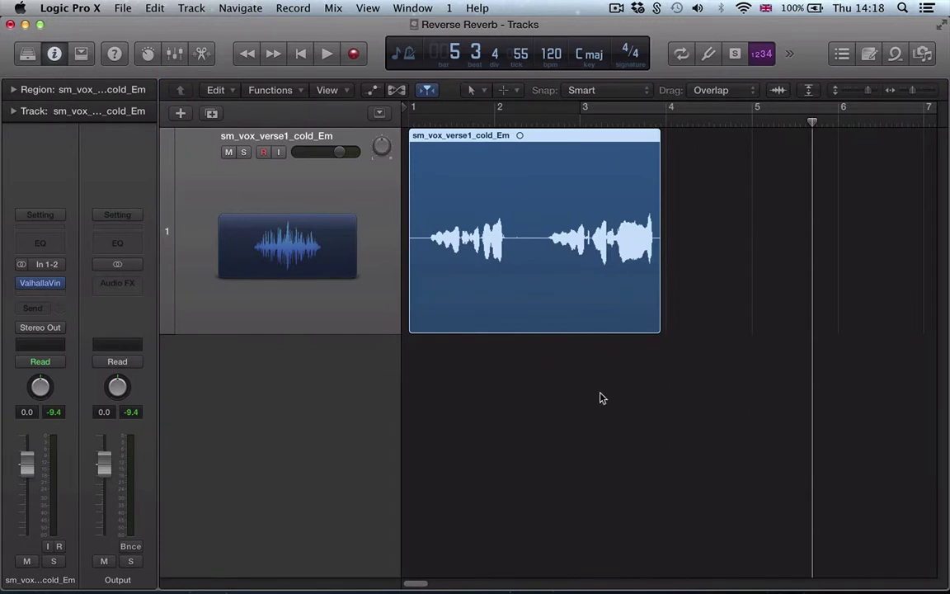
Set a cycle range from bar 1 to bar 9 around the reversed vocal and its tail, and return the playhead to the start
key(super+Left)
key(super+Left)
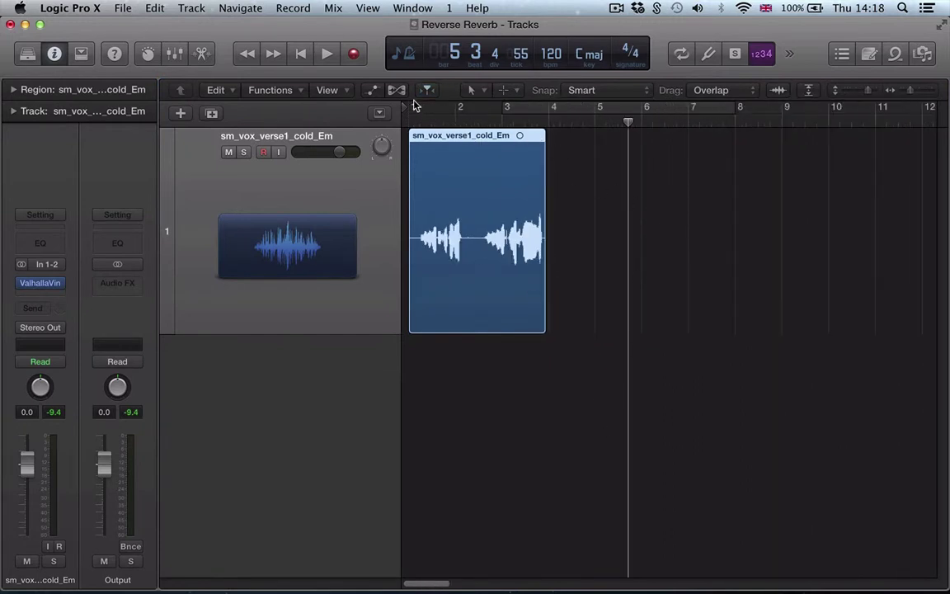
drag(418, 112, 775, 193)
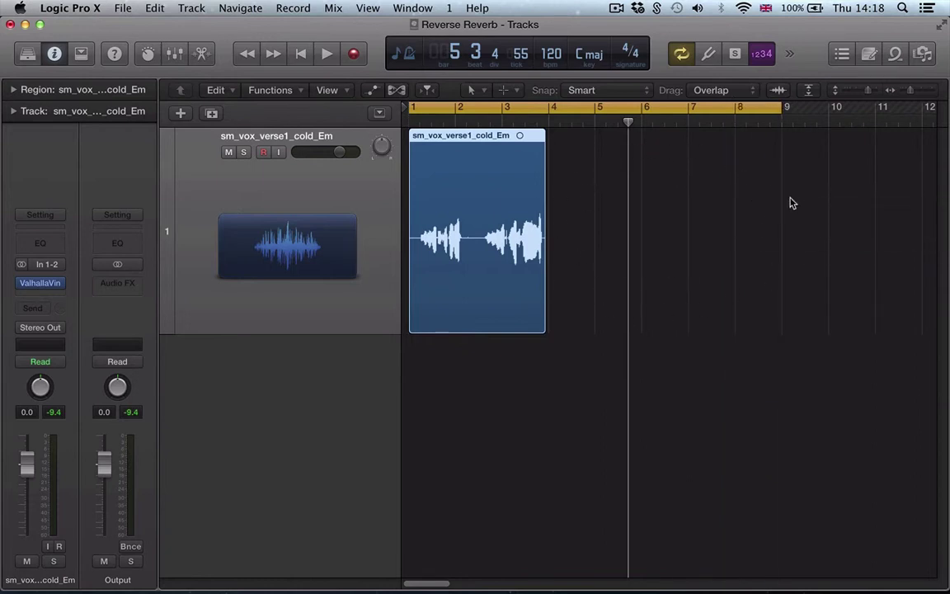
key(Return)
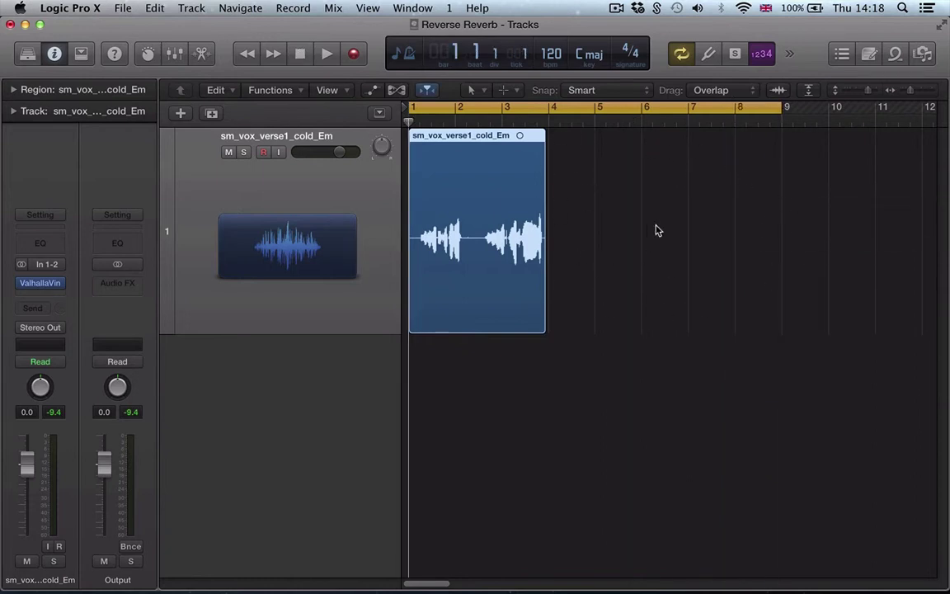
key(super+b)
key(Return)
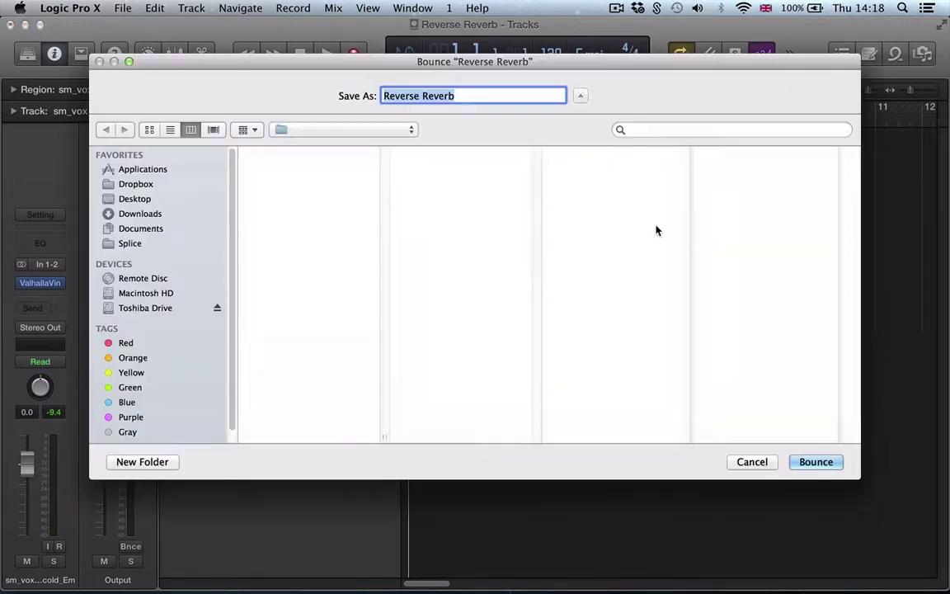
key(Return)
Start a project bounce with PCM as the only destination, turning MP3 off, and proceed to saving the file
key(super+b)
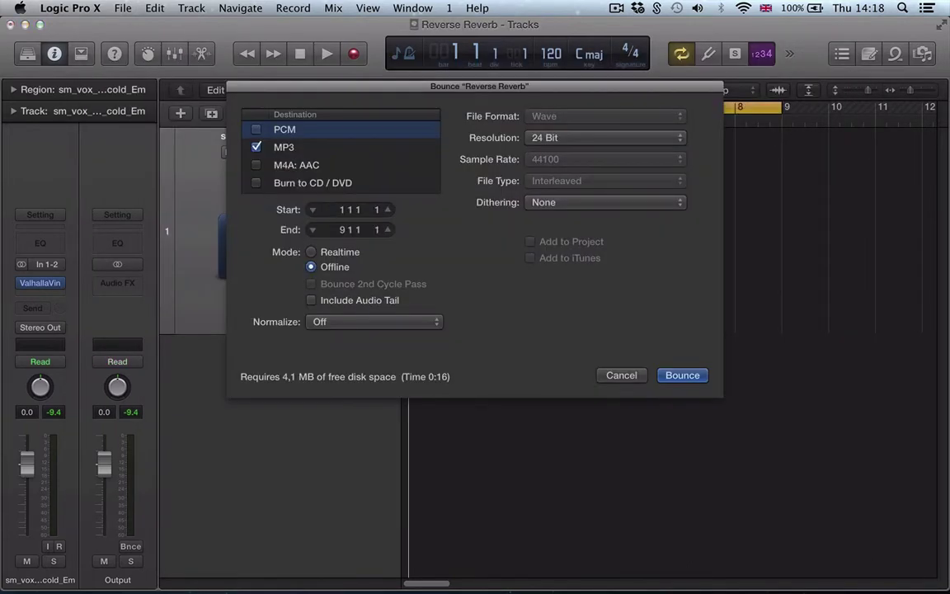
click(256, 129)
click(256, 147)
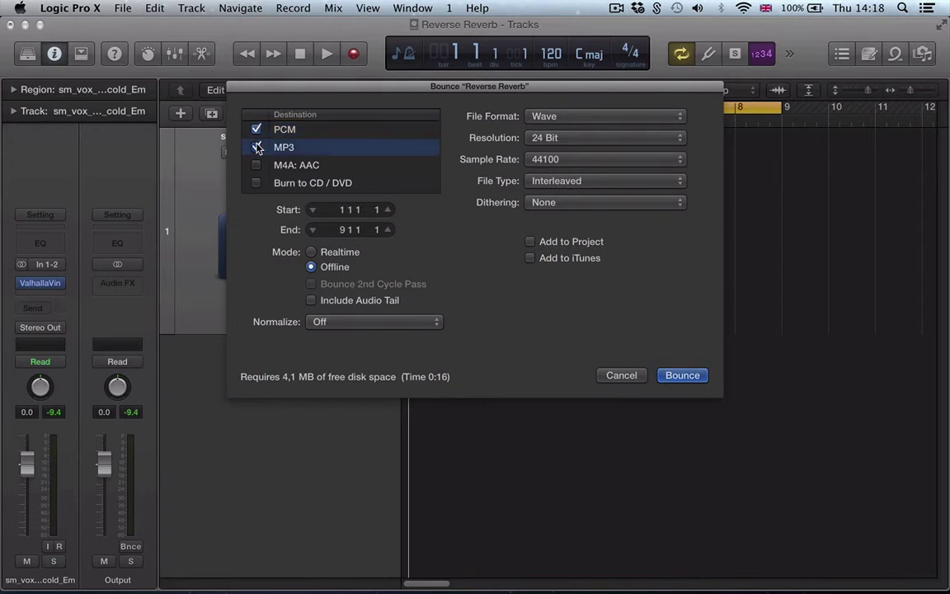
click(256, 146)
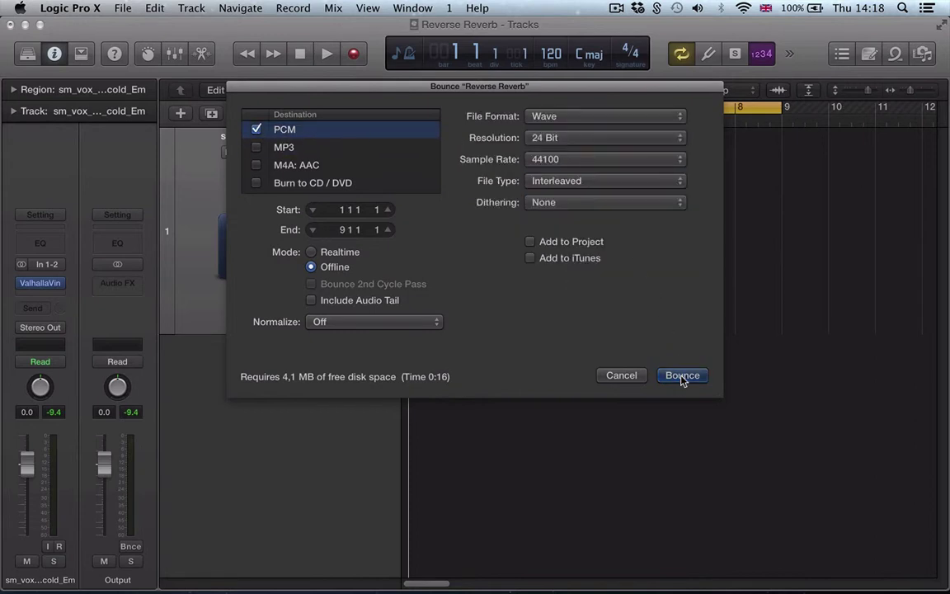
click(681, 383)
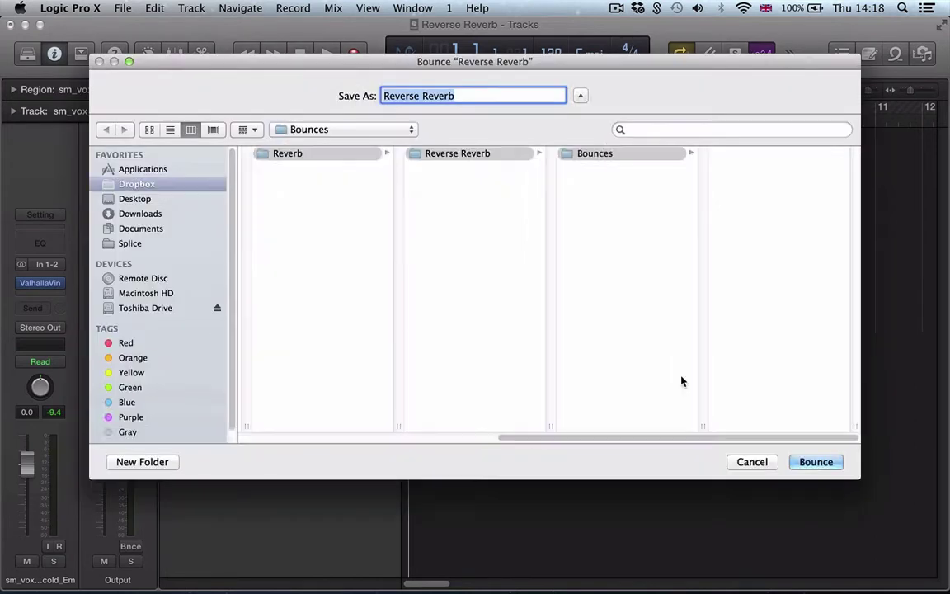
Name the bounce "Reverse Reverb Vox" and save it in the project's Bounces folder
click(479, 96)
text(Vox)
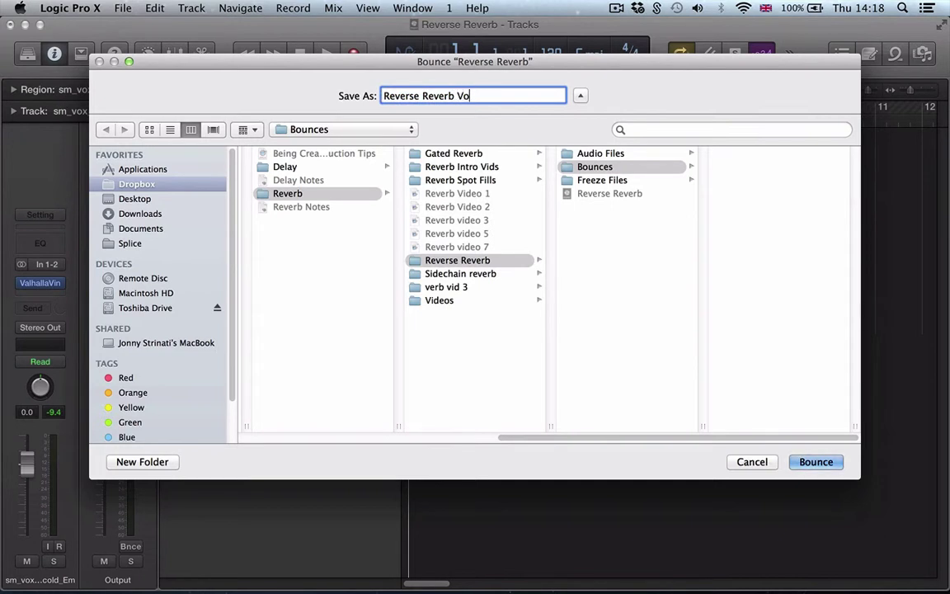
click(631, 167)
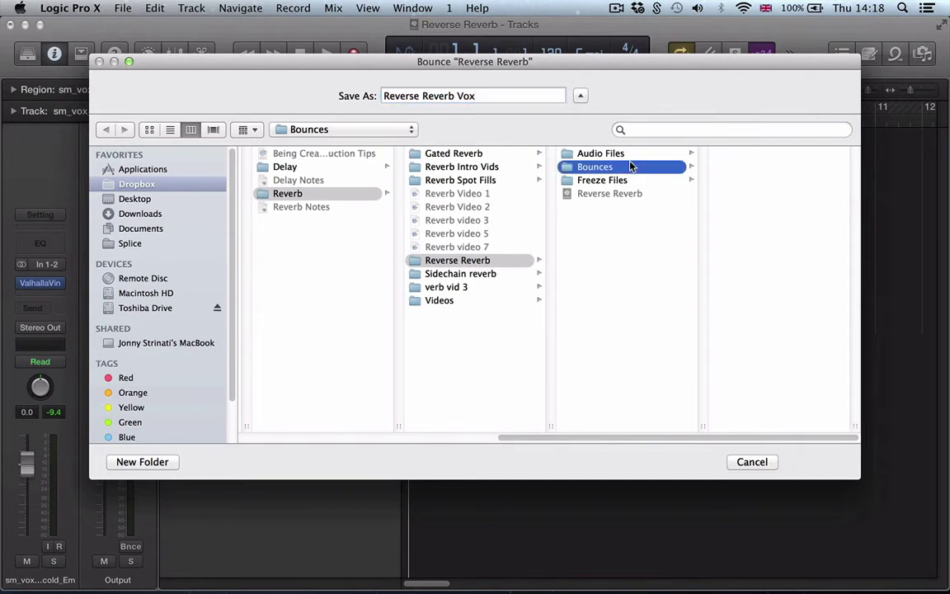
key(Return)
Import Reverse Reverb Vox.wav from the Bounces folder onto a new track below the vocal, starting at bar 1
click(561, 244)
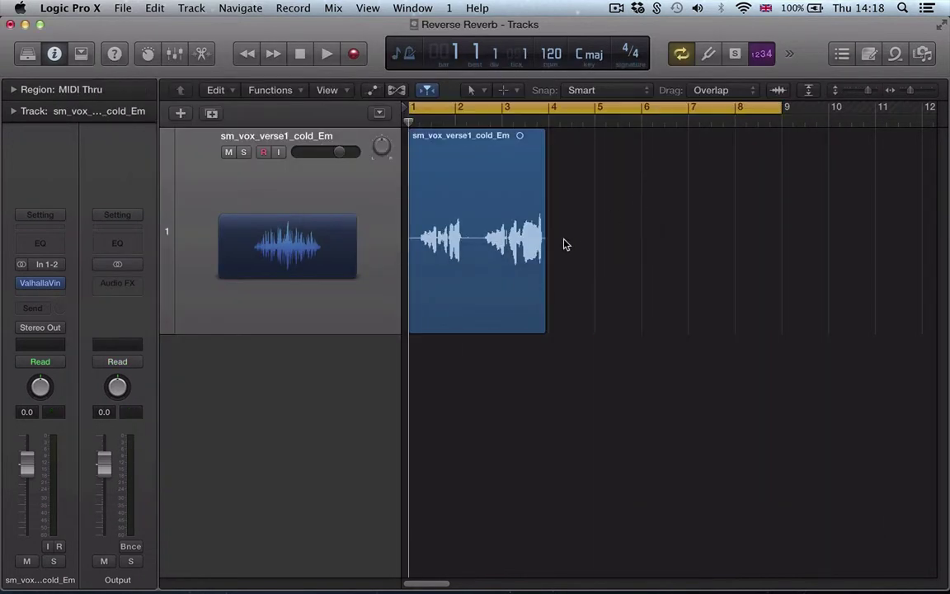
key(super+Left)
key(super+Down)
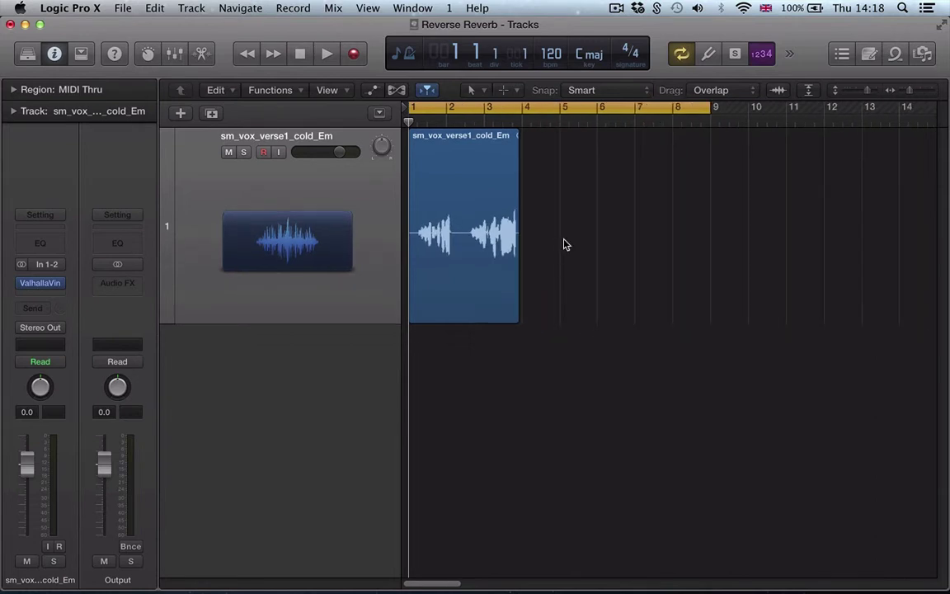
key(f)
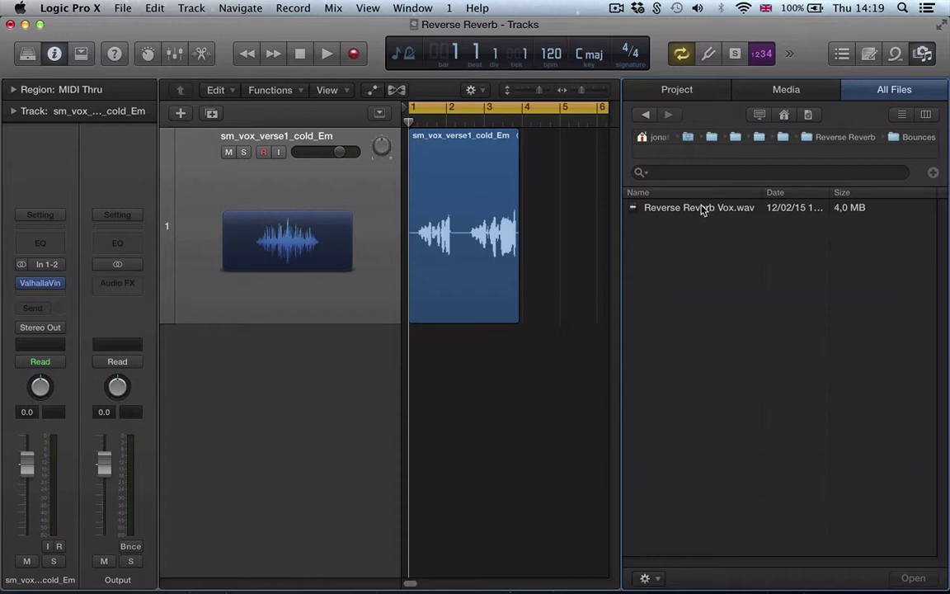
drag(702, 210, 417, 349)
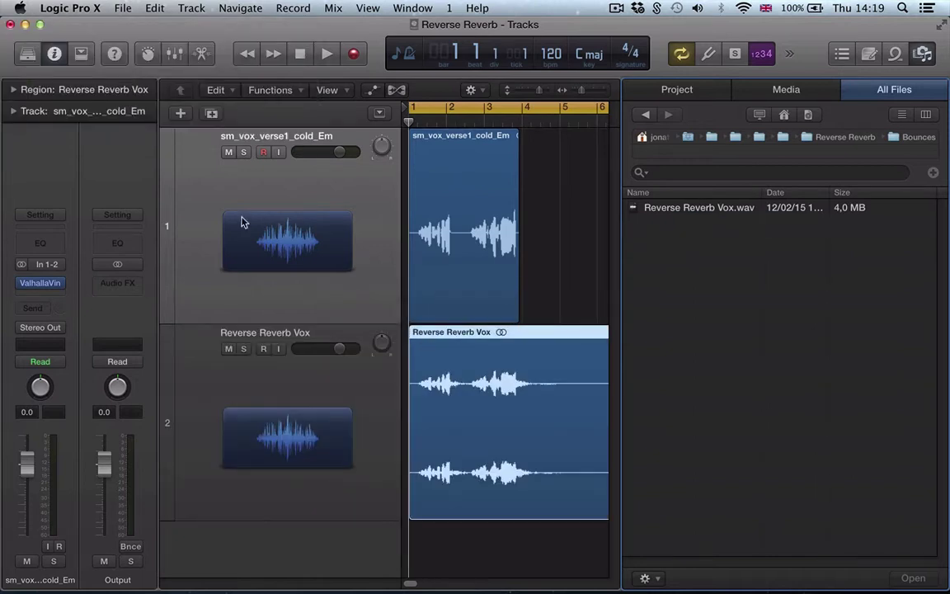
Mute the original vocal track, close the file browser and audition the Reverse Reverb Vox track
click(228, 154)
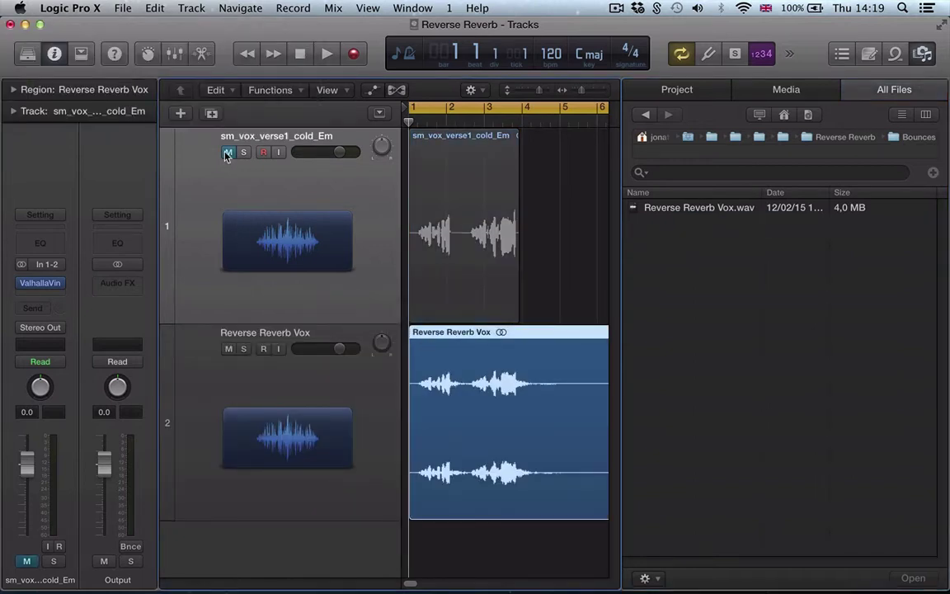
key(f)
click(348, 368)
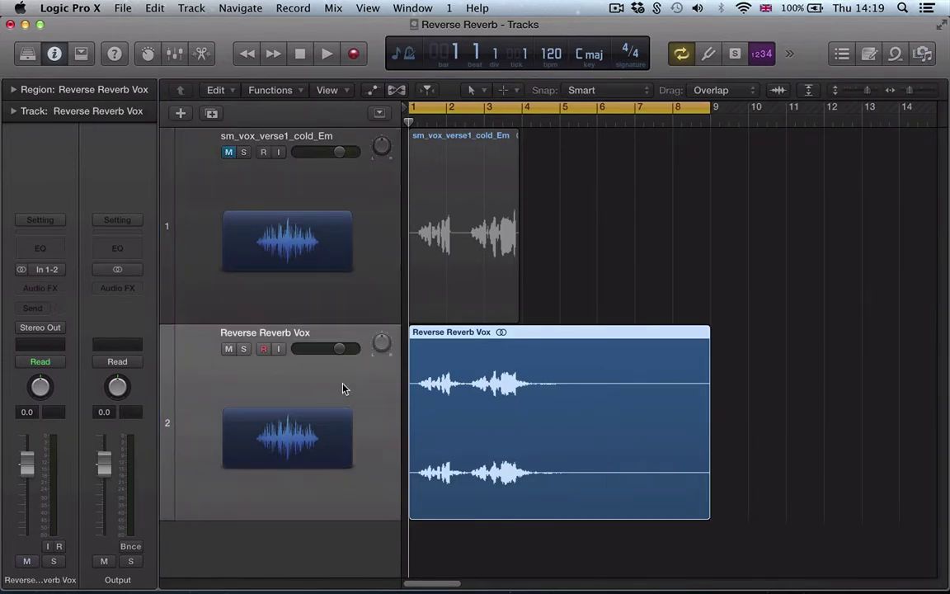
key(space)
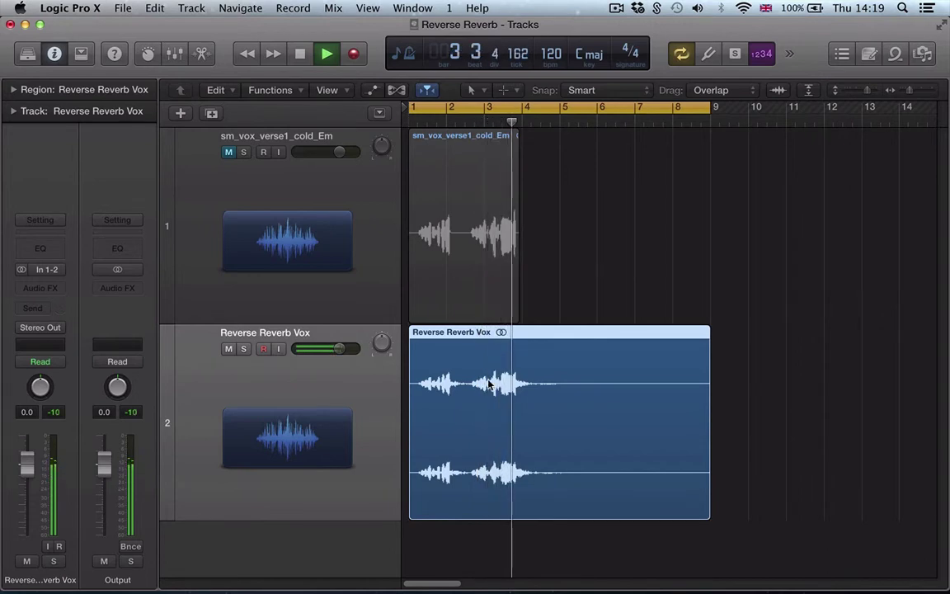
key(space)
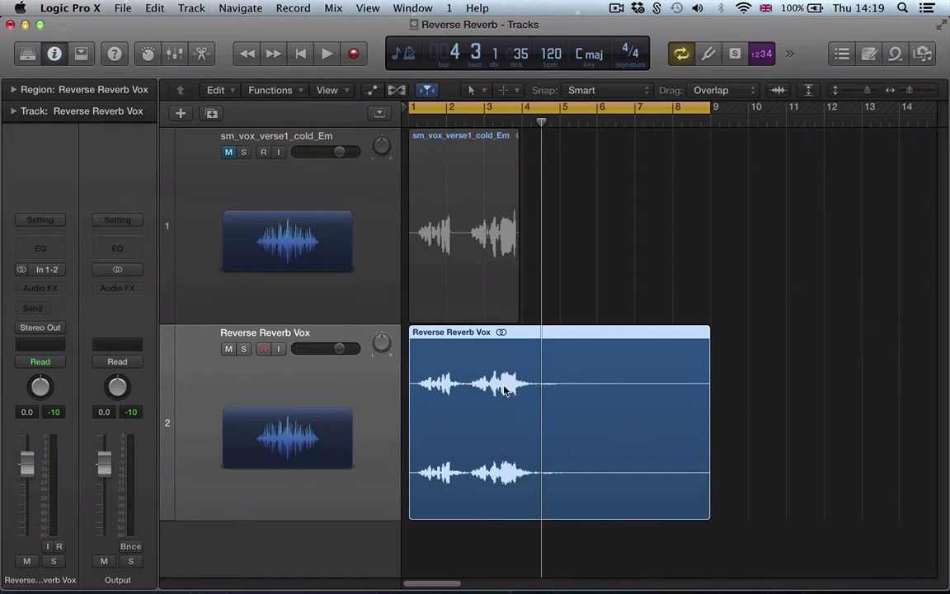
Reverse the Reverse Reverb Vox audio file in the audio file editor and close the editor
double_click(506, 389)
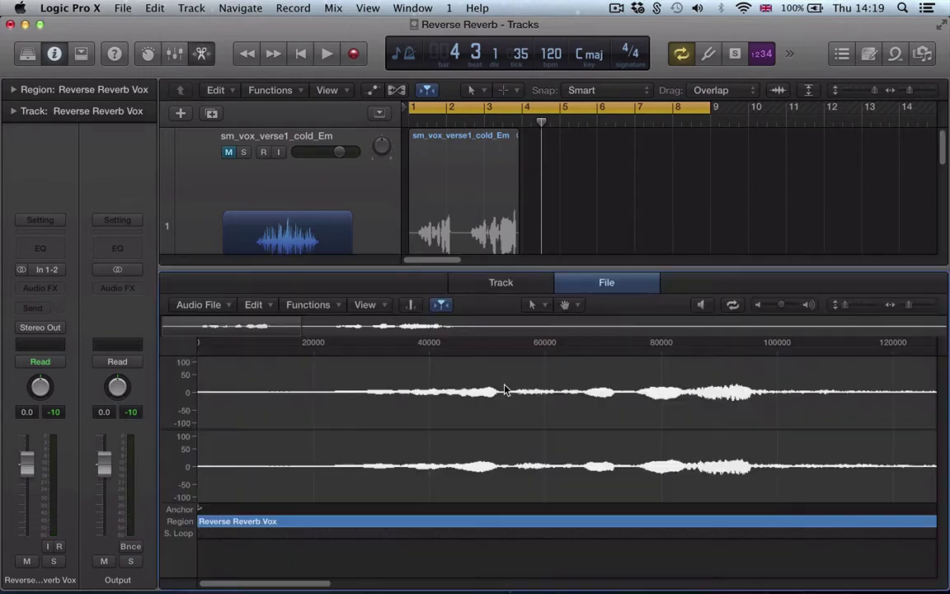
click(313, 304)
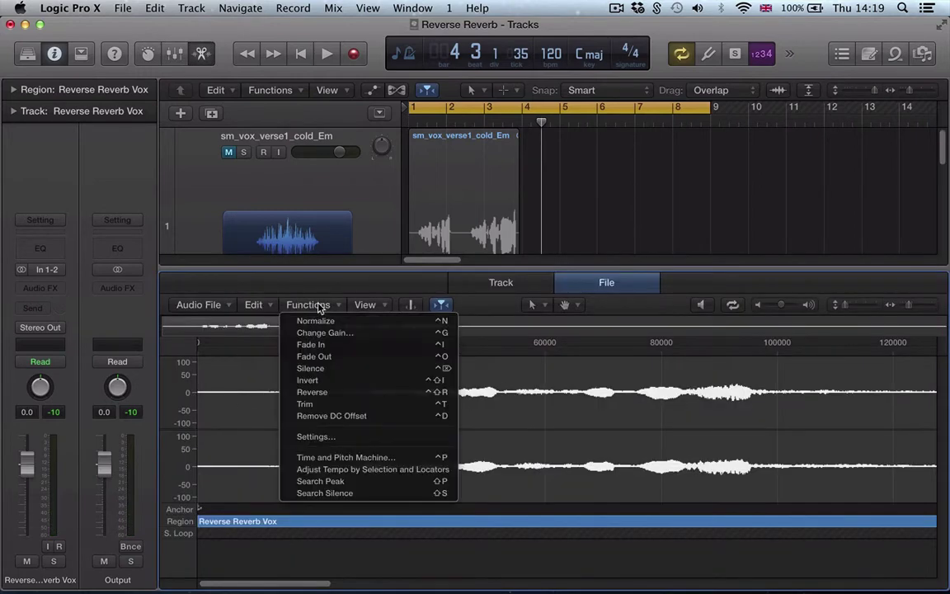
click(317, 393)
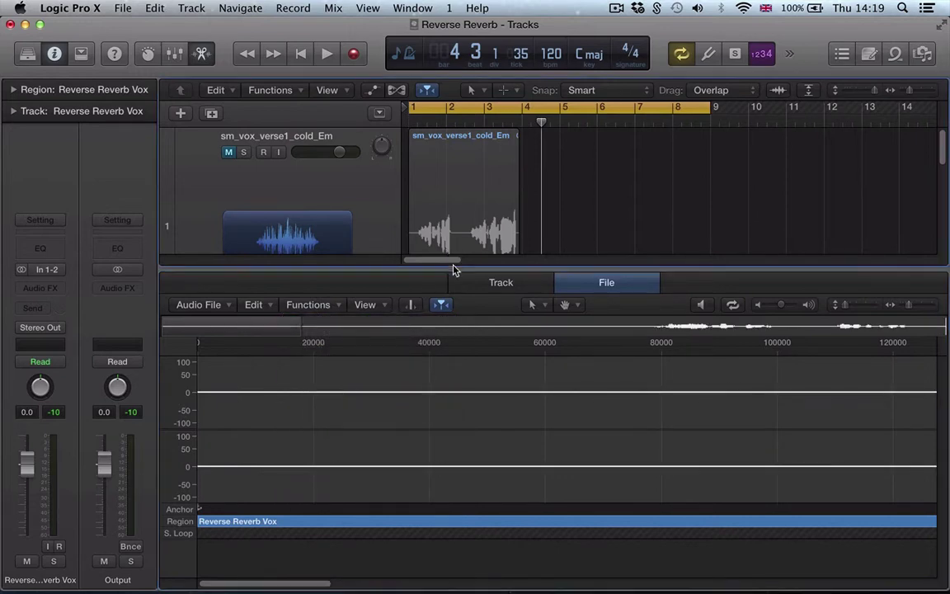
key(e)
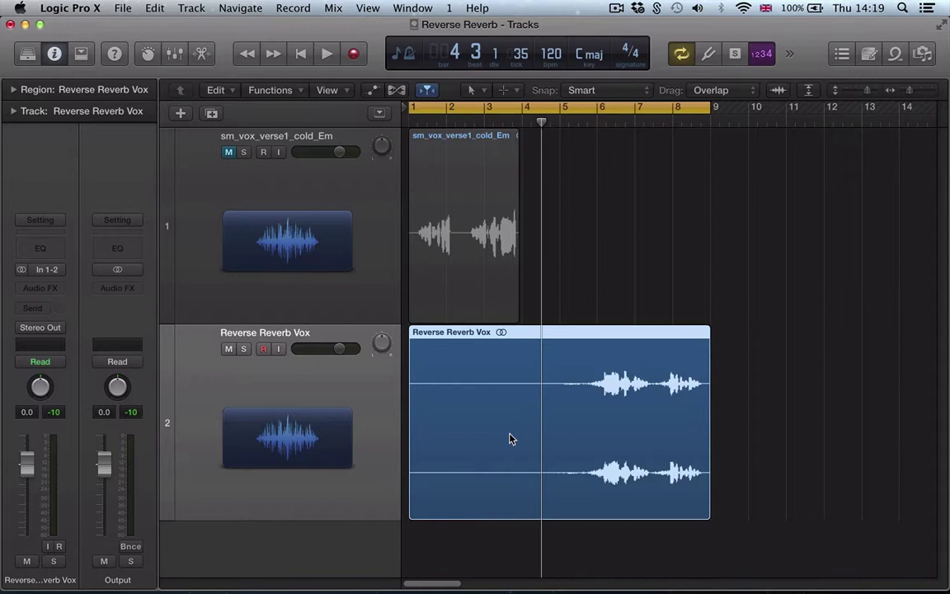
Audition the reversed bounce from bar 1 with the cycle range turned off, and return the playhead to the start
key(Return)
key(space)
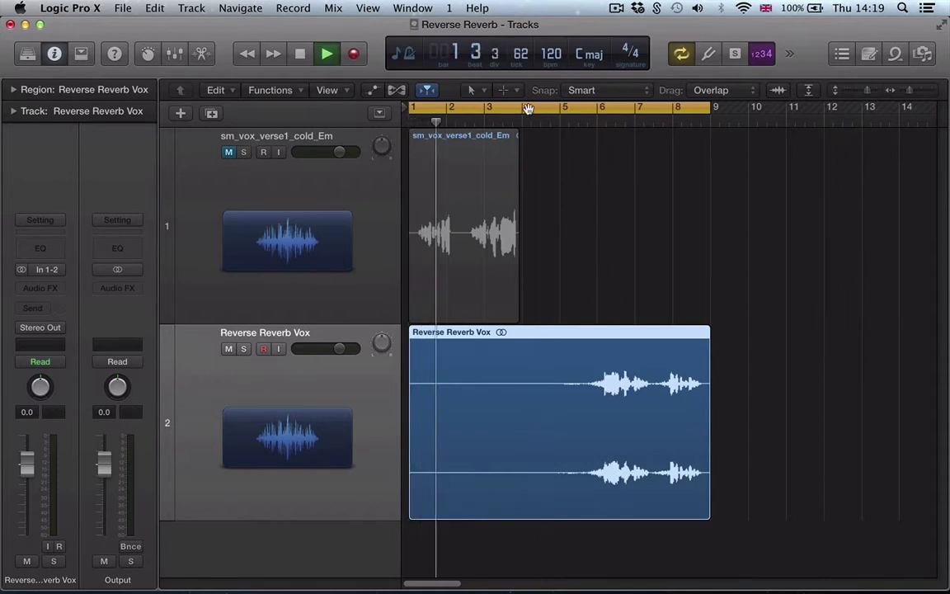
click(528, 109)
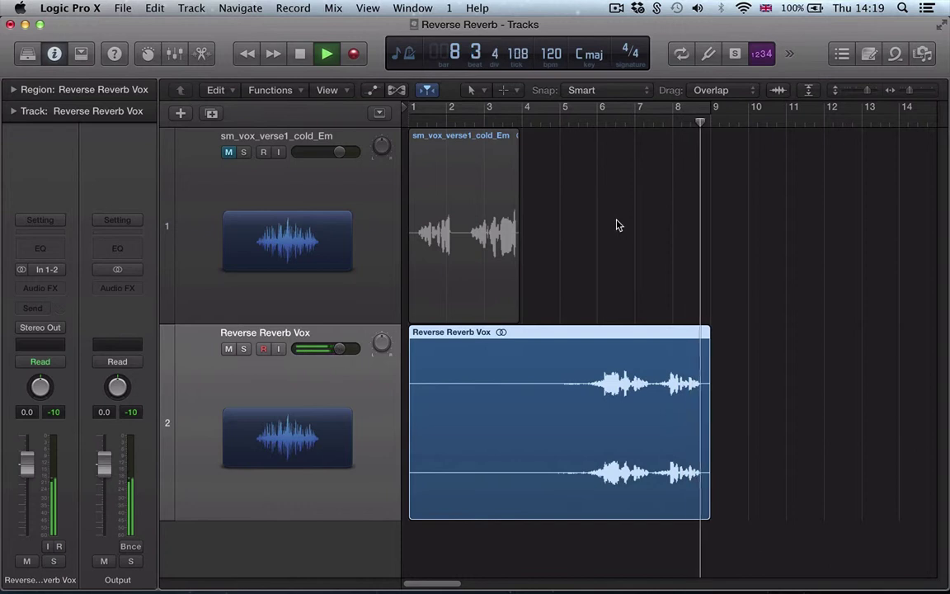
key(space)
key(Return)
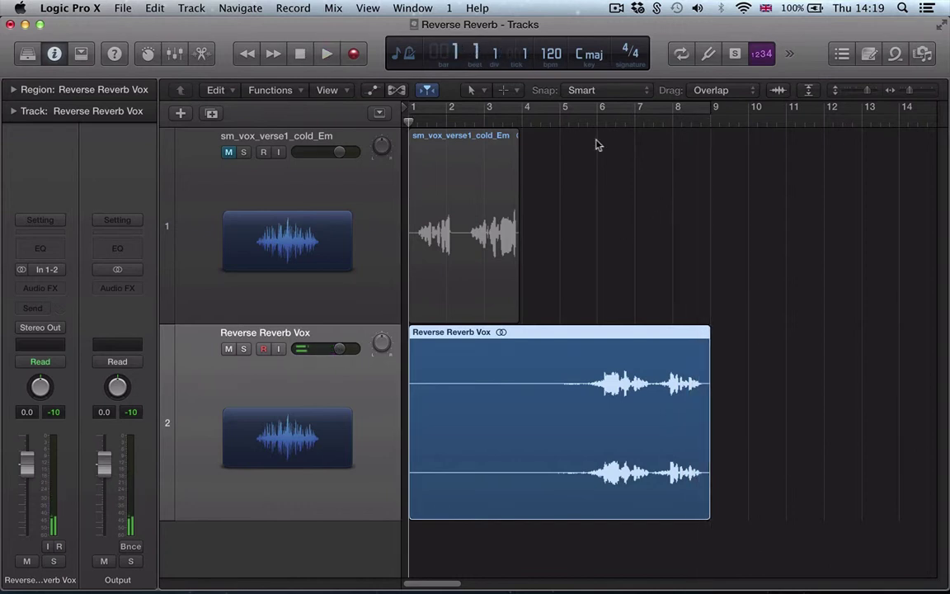
Set a cycle range from bar 4 to bar 9 and audition the reverse reverb swell leading into the vocal
click(505, 102)
click(525, 109)
drag(525, 112, 698, 196)
key(space)
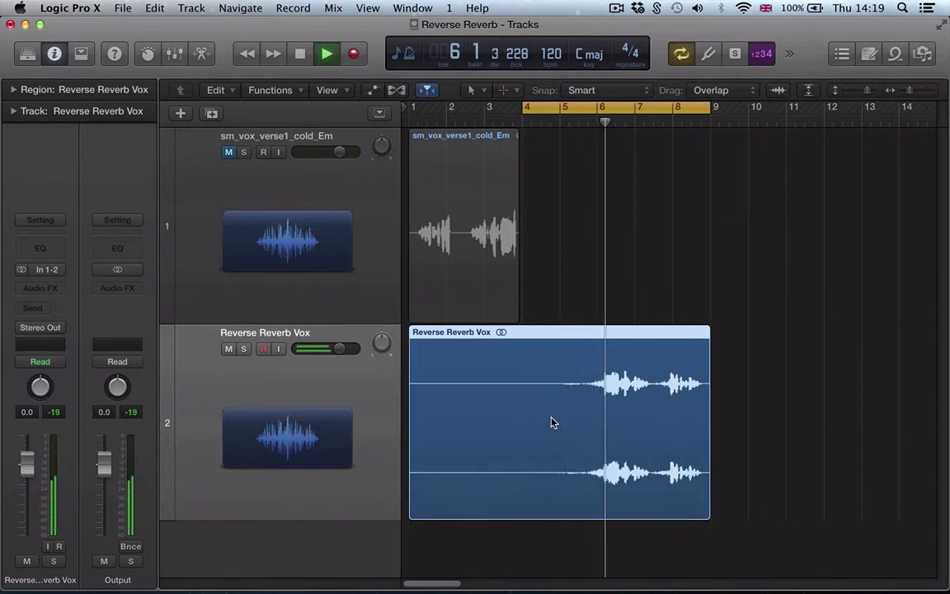
key(space)
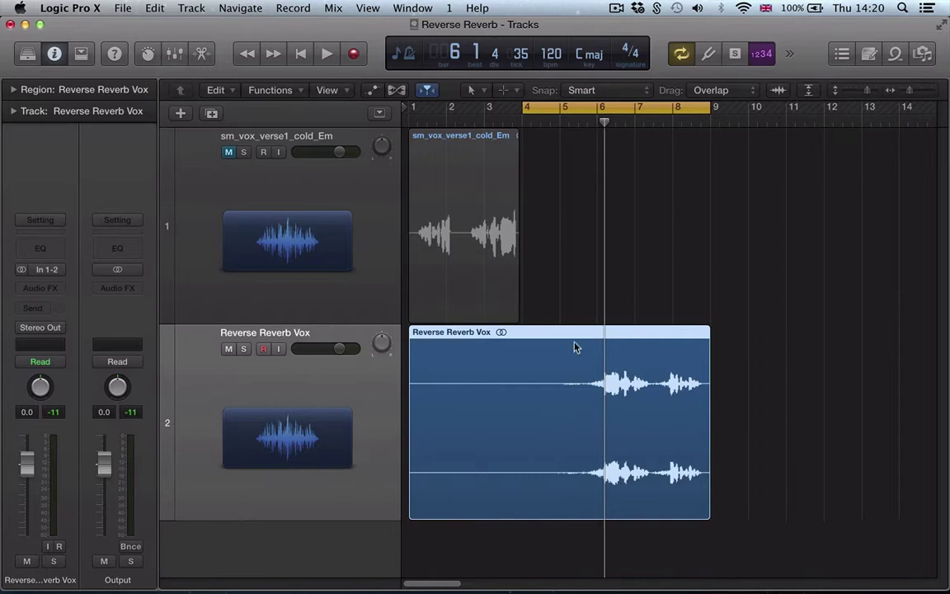
key(space)
click(599, 123)
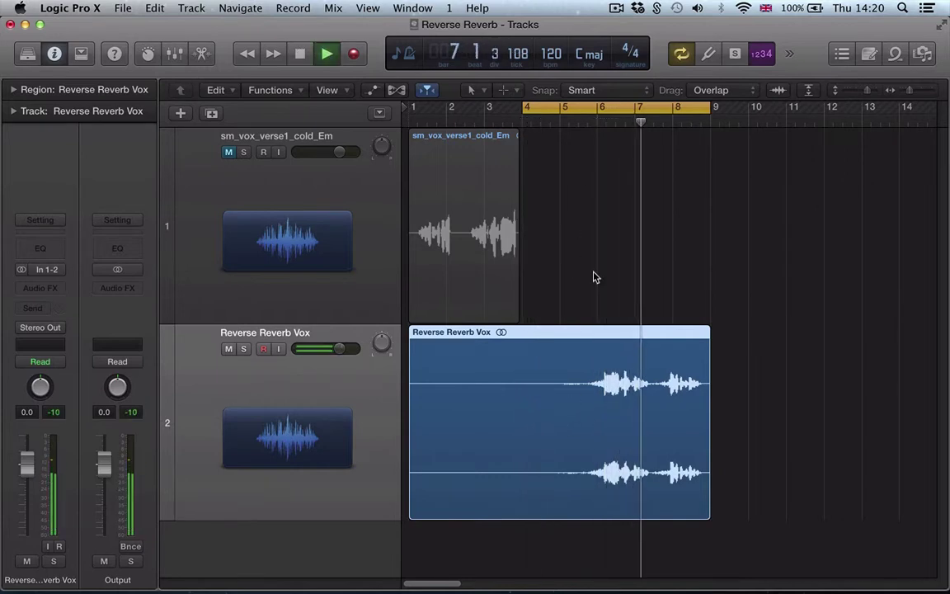
key(space)
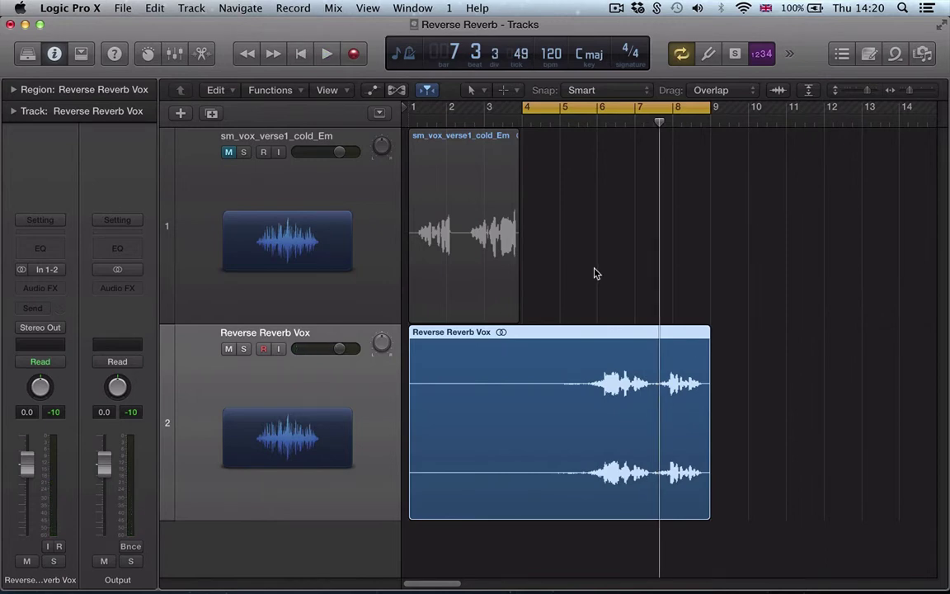
Shorten the cycle range to bars 6 to 9, audition the second vocal phrase, and return the playhead to bar 6
click(619, 180)
drag(606, 106, 692, 134)
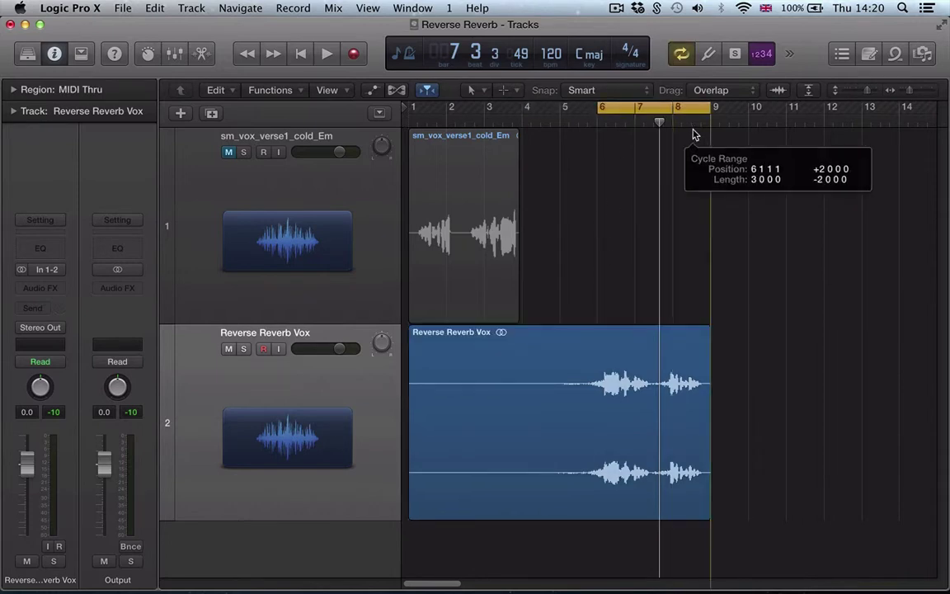
key(space)
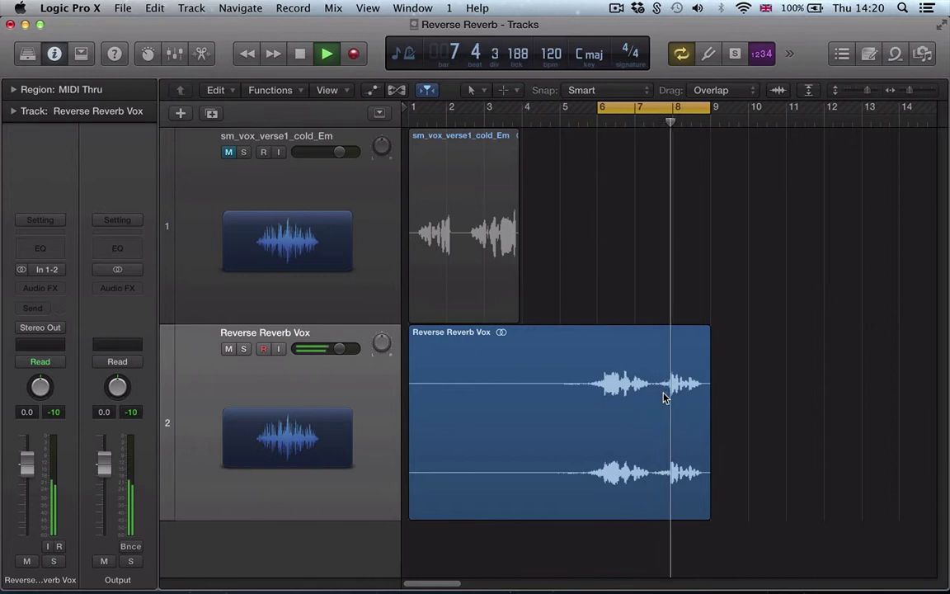
key(space)
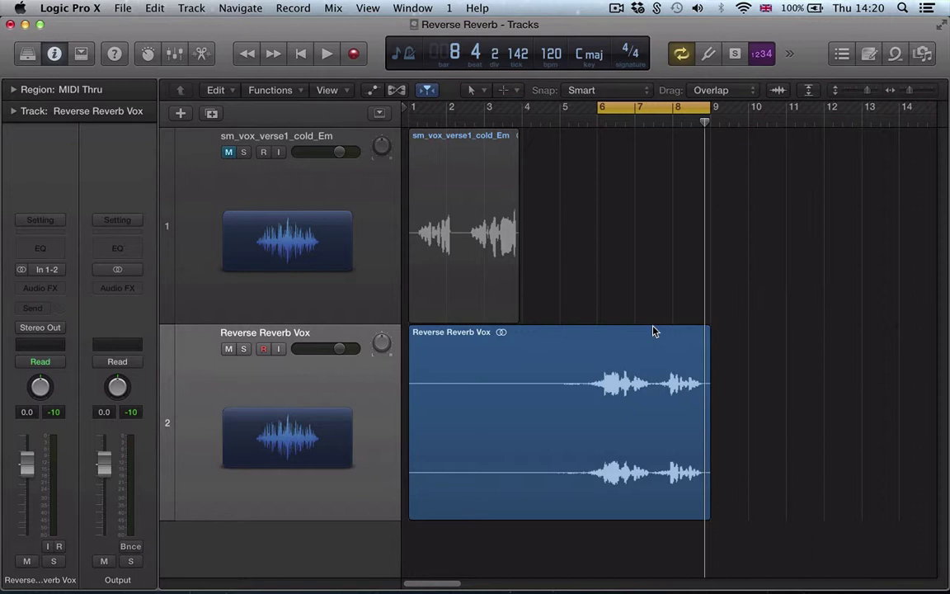
key(Return)
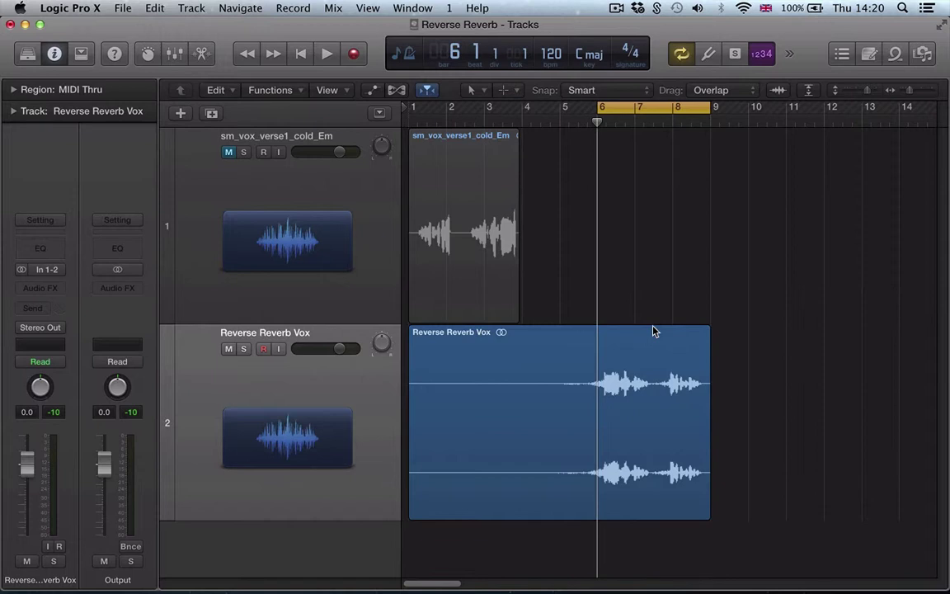